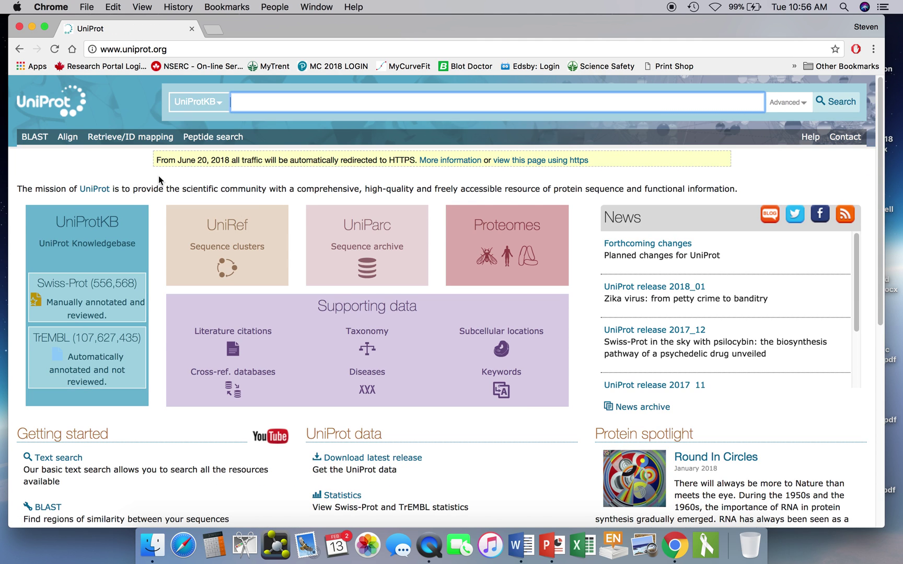
Step: Search UniProtKB for 'Giardia flavohemoglobin' to list the 4 reviewed Giardia intestinalis entries
{"action": "type", "text": "Giard"}
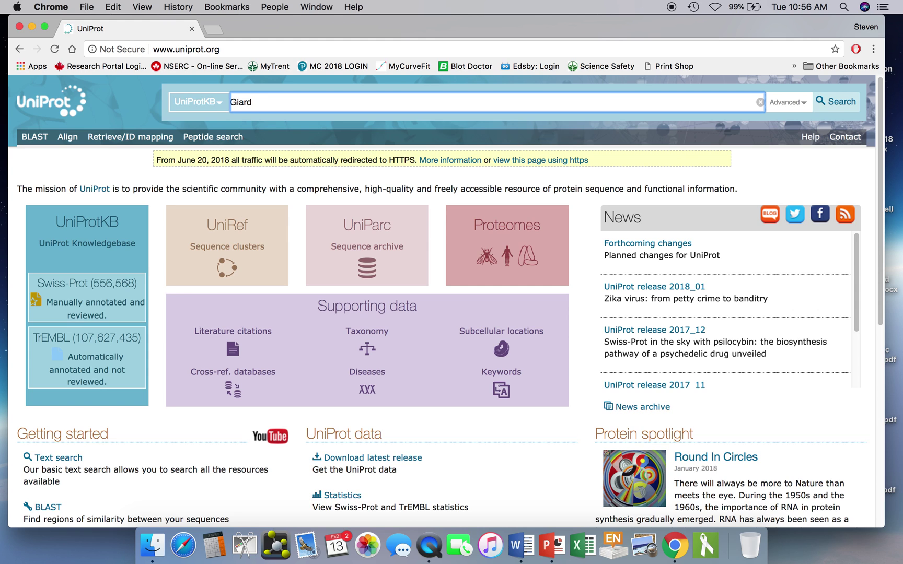
{"action": "type", "text": "ia flavohemoglobin"}
{"action": "key", "text": "Return"}
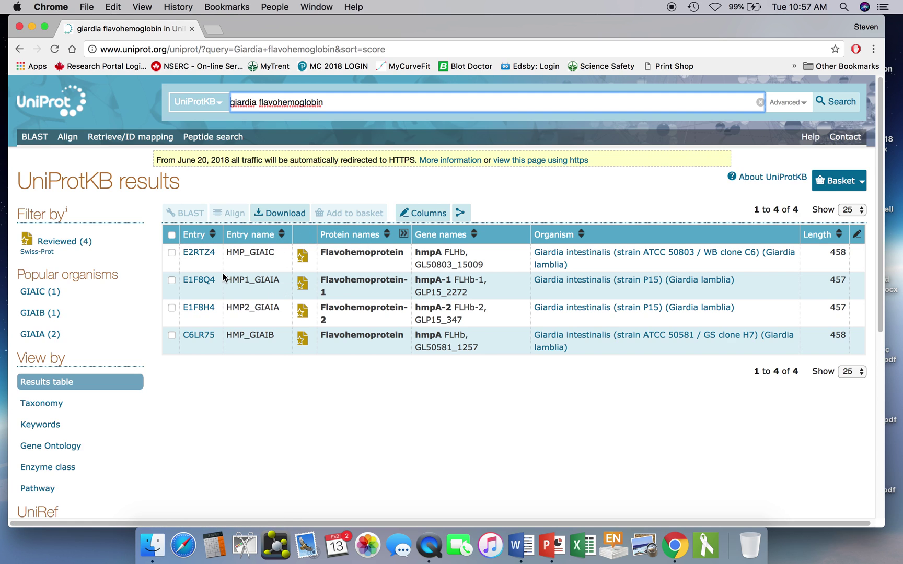
Step: Start an advanced BLAST with Giardia entry E2RTZ4 as the query against UniProtKB
{"action": "left_click", "coordinate": [171, 253]}
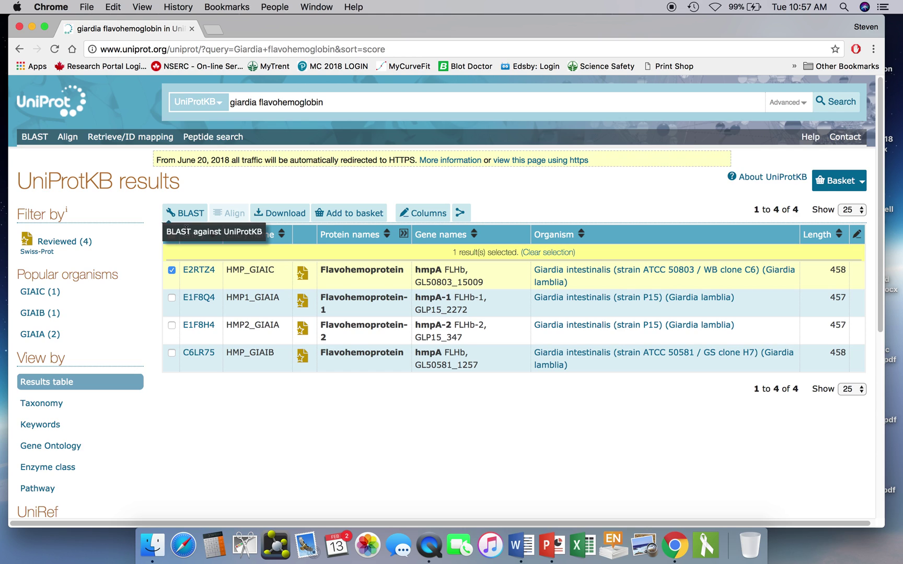
{"action": "left_click", "coordinate": [189, 218]}
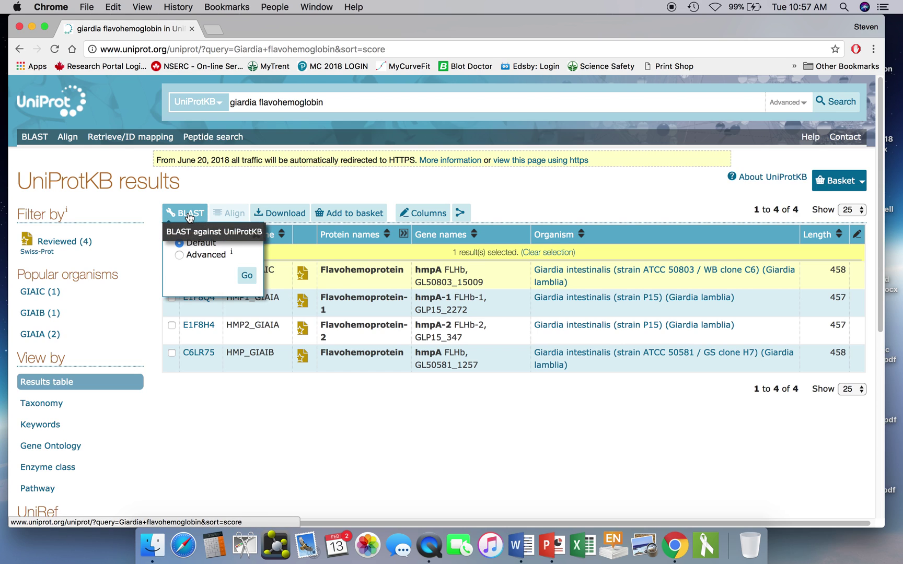
{"action": "left_click", "coordinate": [179, 255]}
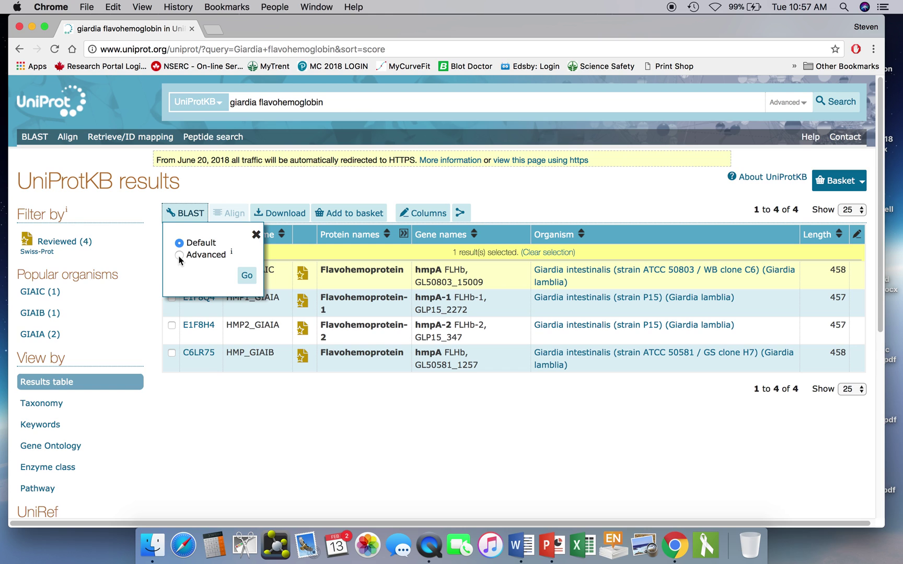
{"action": "left_click", "coordinate": [249, 277]}
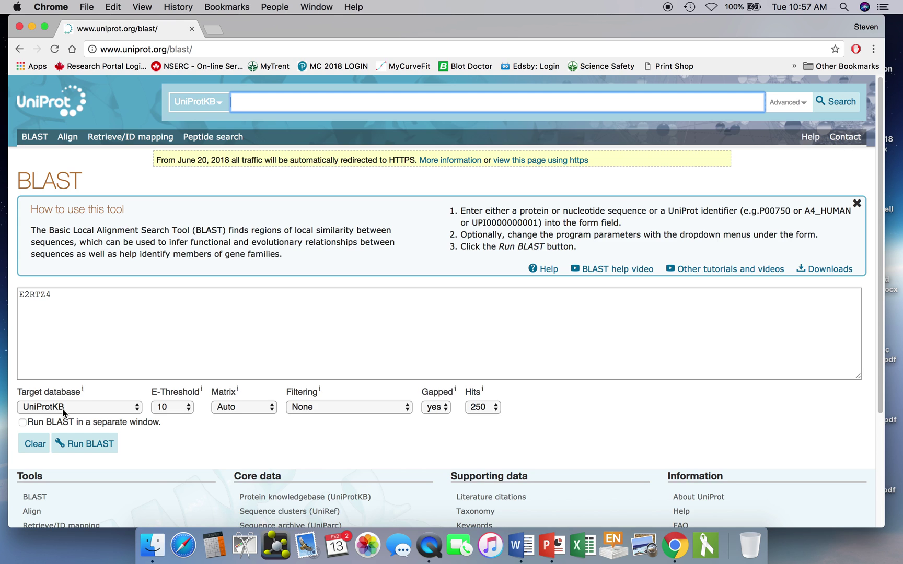
Step: Set the E2RTZ4 BLAST target database to '...with 3D structure (PDB)' and run it
{"action": "left_click", "coordinate": [63, 410]}
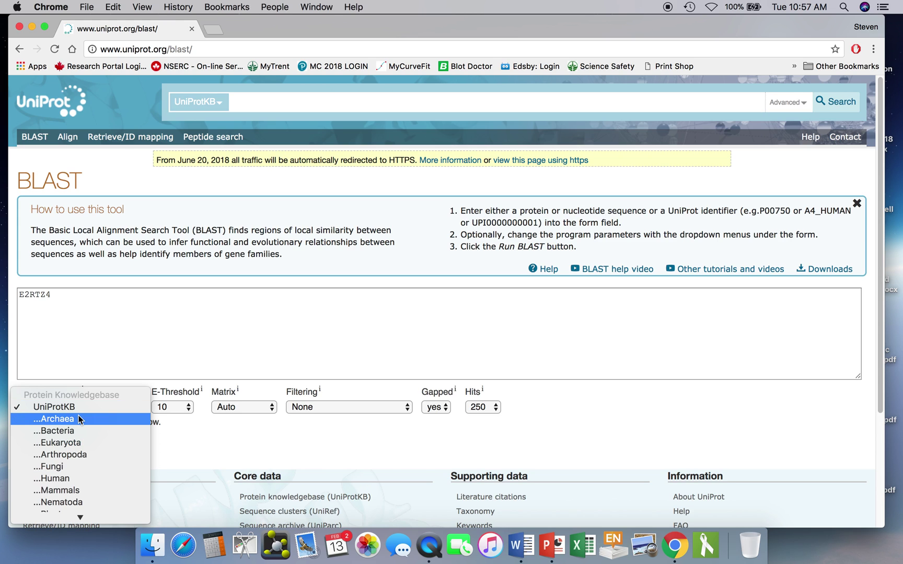
{"action": "scroll", "coordinate": [80, 419], "scroll_direction": "down", "scroll_amount": 2}
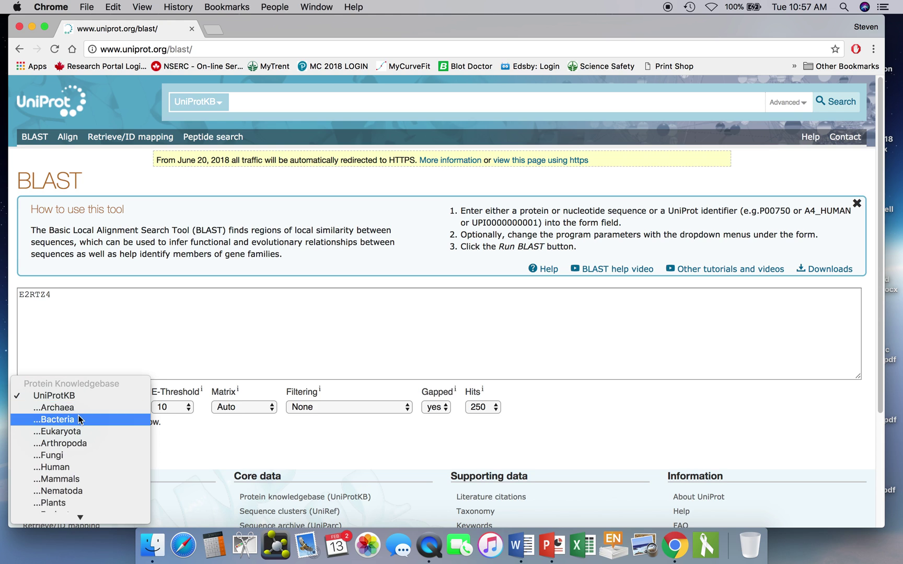
{"action": "scroll", "coordinate": [80, 420], "scroll_direction": "down", "scroll_amount": 1}
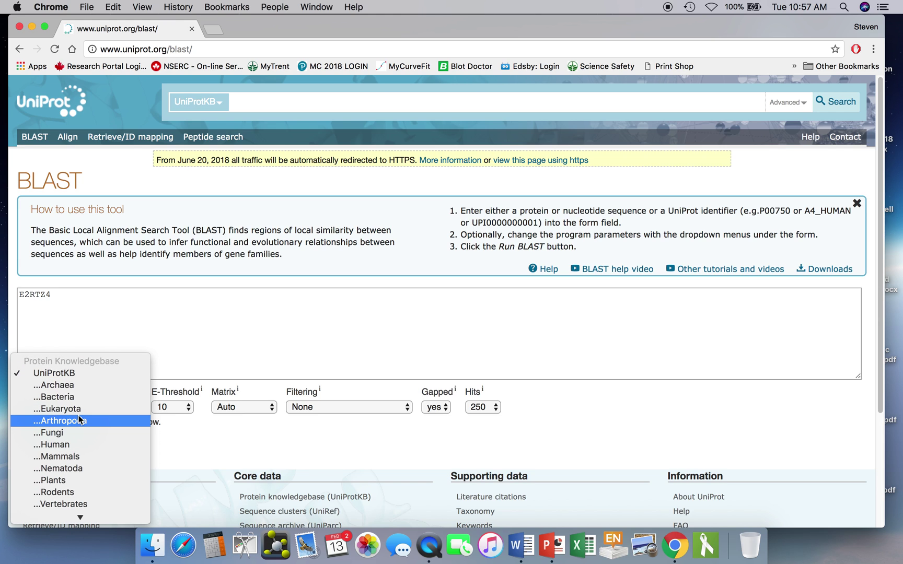
{"action": "scroll", "coordinate": [80, 419], "scroll_direction": "down", "scroll_amount": 5}
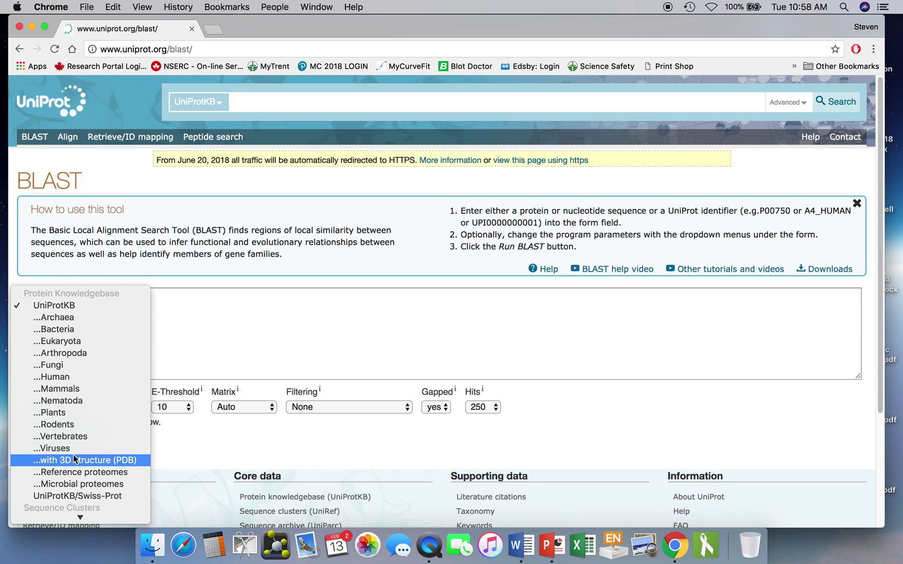
{"action": "left_click", "coordinate": [77, 464]}
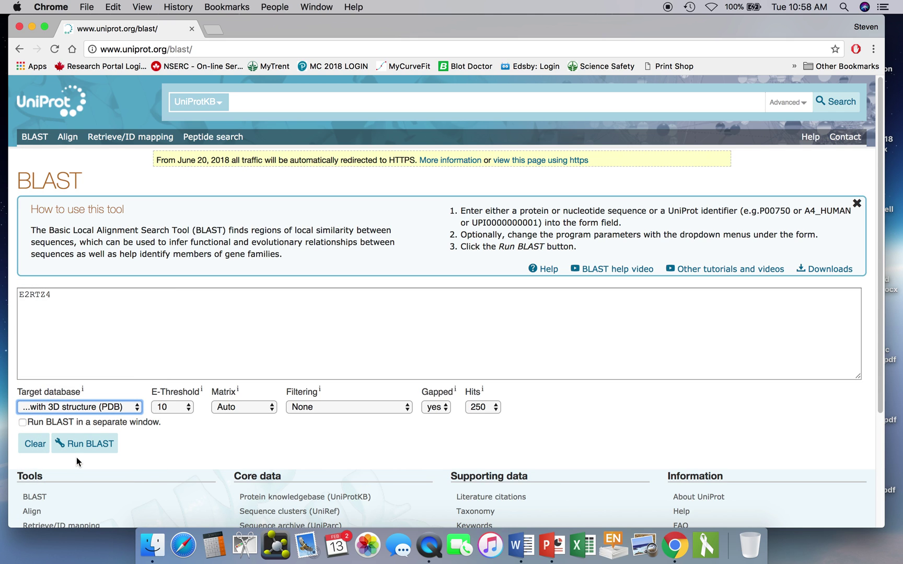
{"action": "left_click", "coordinate": [85, 448]}
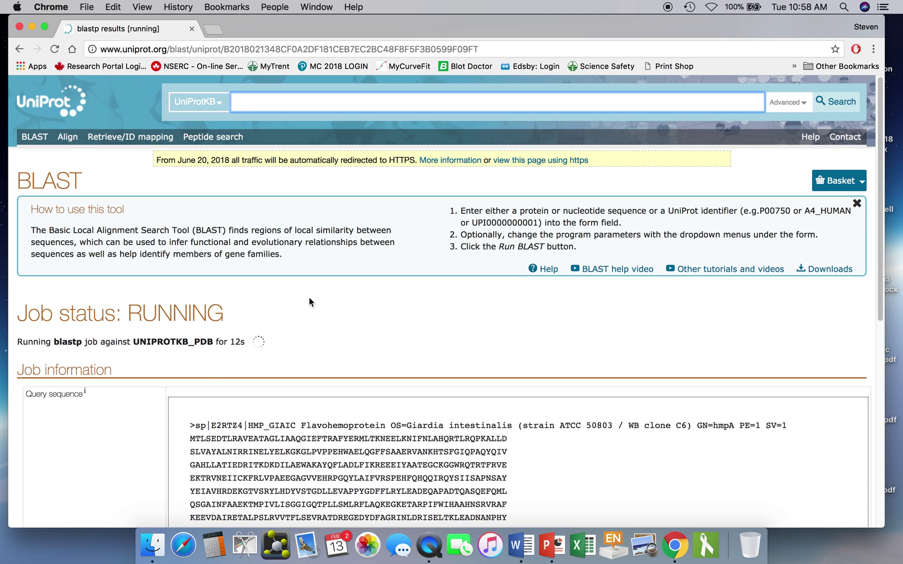
Step: Scroll through the finished BLAST results, led by E. coli P24232 at 38.0% identity
{"action": "scroll", "coordinate": [508, 250], "scroll_direction": "down", "scroll_amount": 5}
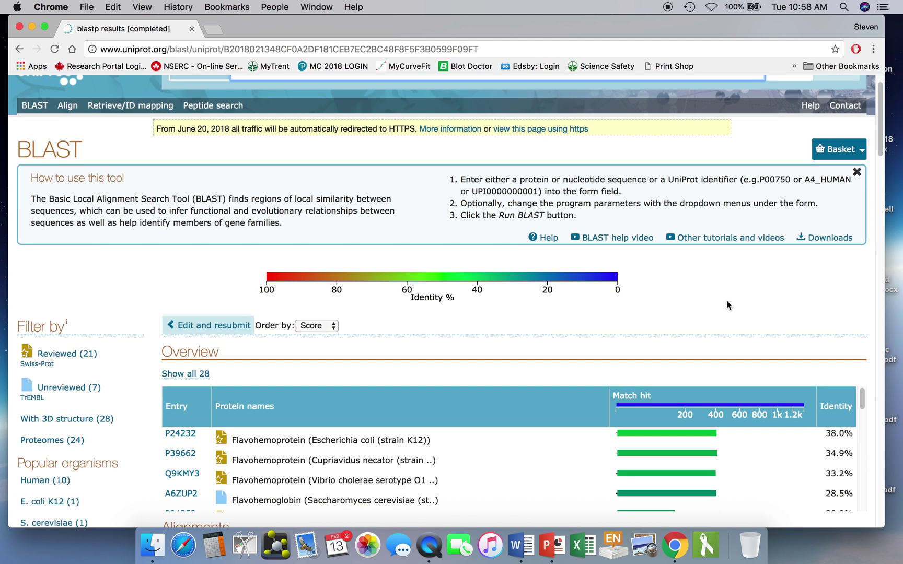
{"action": "scroll", "coordinate": [727, 306], "scroll_direction": "down", "scroll_amount": 2}
{"action": "scroll", "coordinate": [726, 300], "scroll_direction": "down", "scroll_amount": 2}
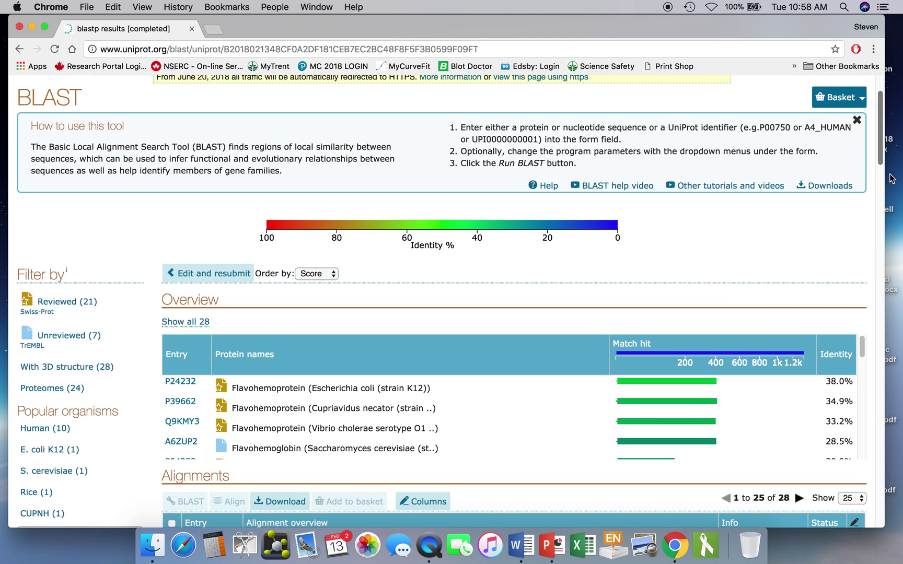
{"action": "left_click_drag", "start_coordinate": [882, 157], "coordinate": [883, 180]}
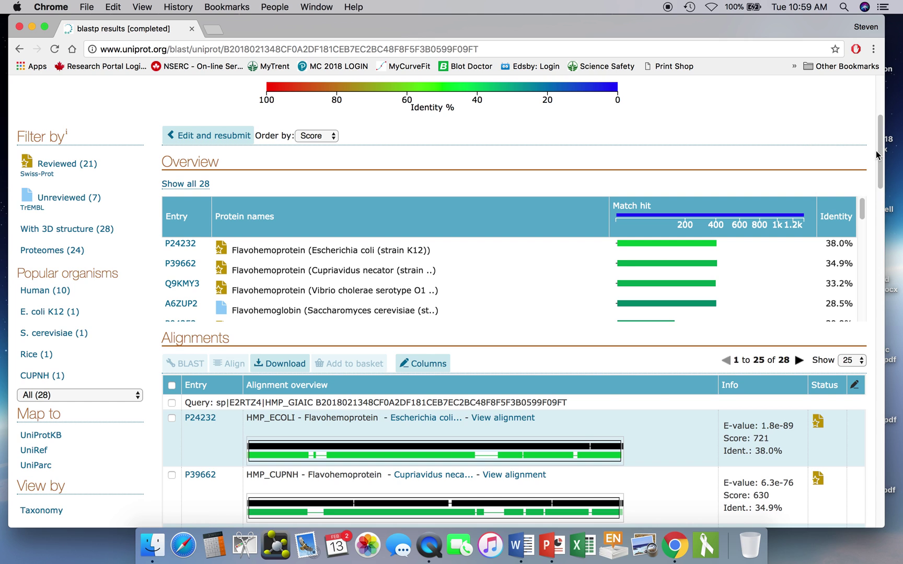
{"action": "left_click_drag", "start_coordinate": [881, 155], "coordinate": [879, 167]}
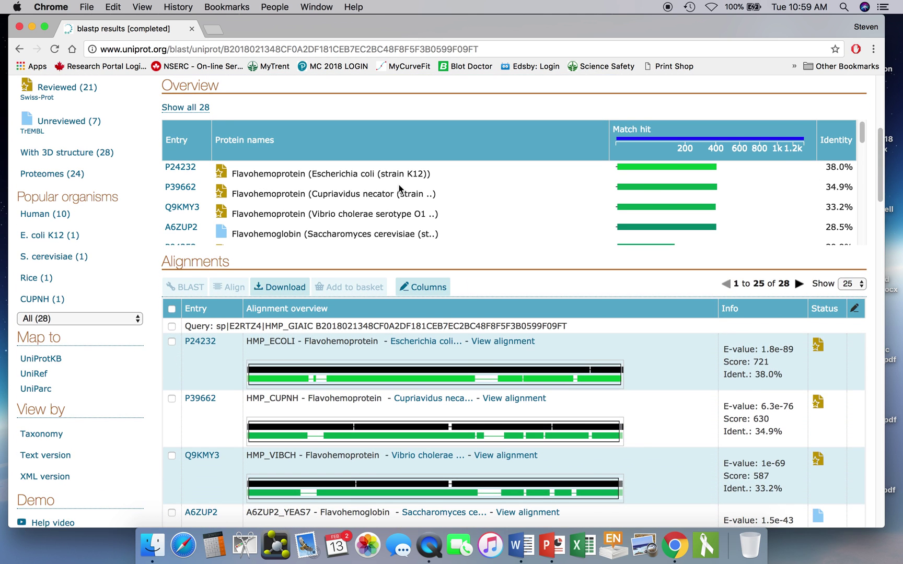
Step: Show all 28 hits in the BLAST overview and scroll through them
{"action": "left_click", "coordinate": [187, 109]}
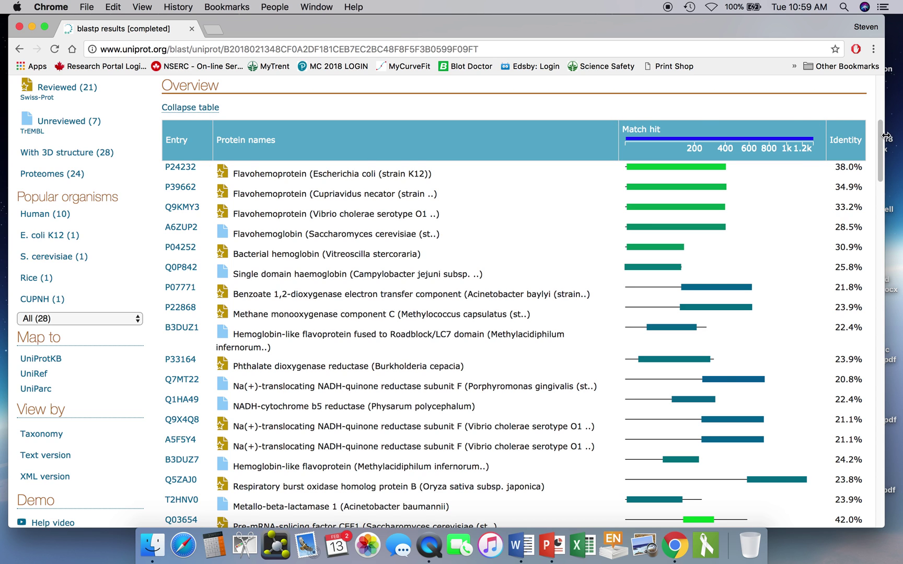
{"action": "scroll", "coordinate": [882, 138], "scroll_direction": "down", "scroll_amount": 4}
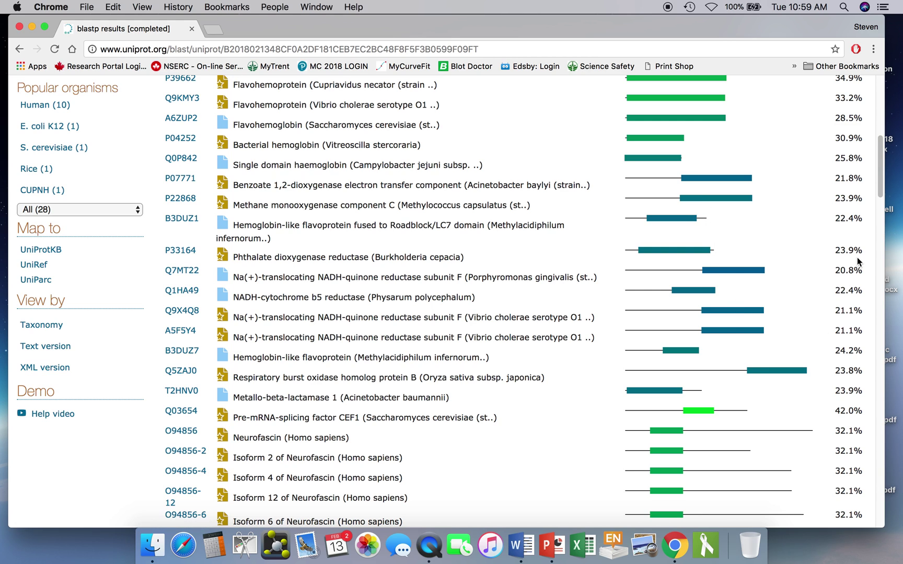
{"action": "mouse_move", "coordinate": [880, 180]}
{"action": "left_mouse_down"}
{"action": "mouse_move", "coordinate": [879, 161]}
{"action": "mouse_move", "coordinate": [876, 170]}
{"action": "left_mouse_up"}
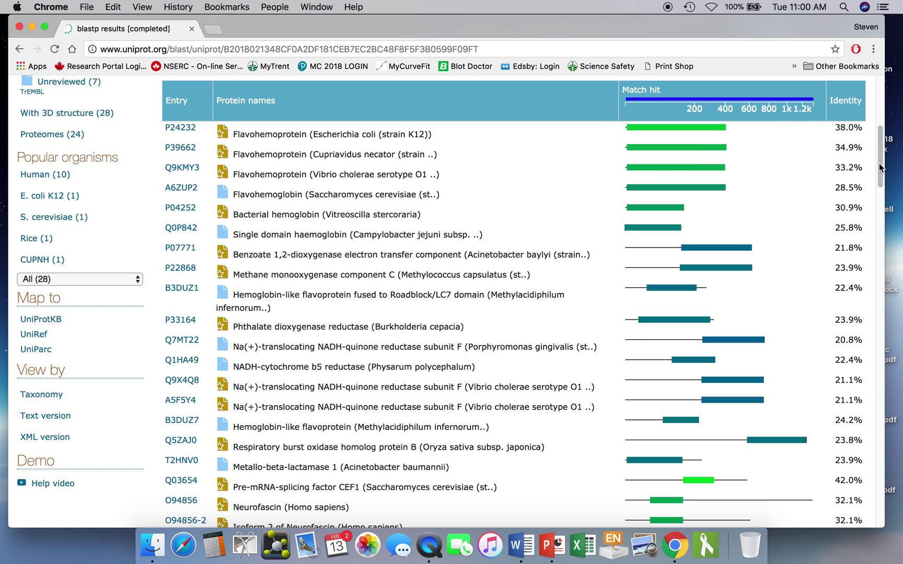
{"action": "scroll", "coordinate": [882, 164], "scroll_direction": "down", "scroll_amount": 5}
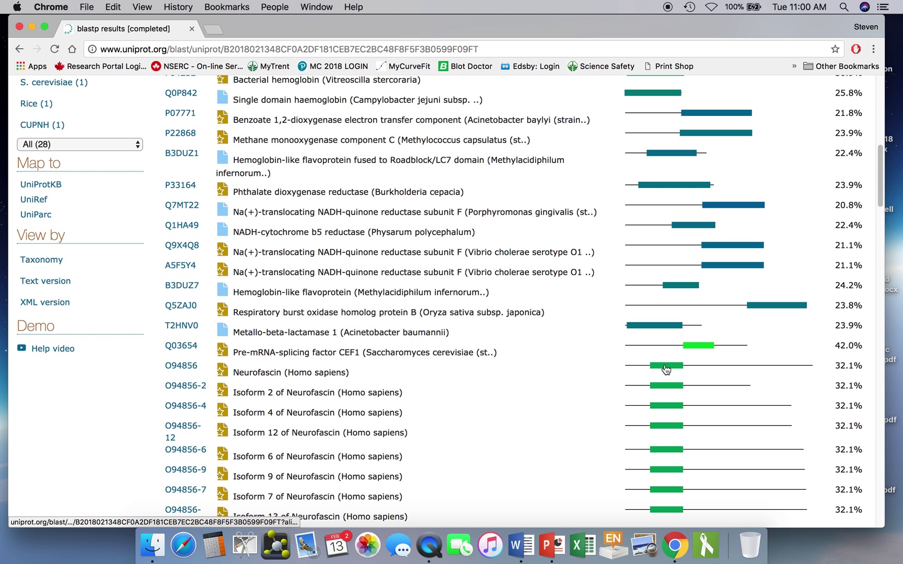
{"action": "scroll", "coordinate": [666, 370], "scroll_direction": "down", "scroll_amount": 2}
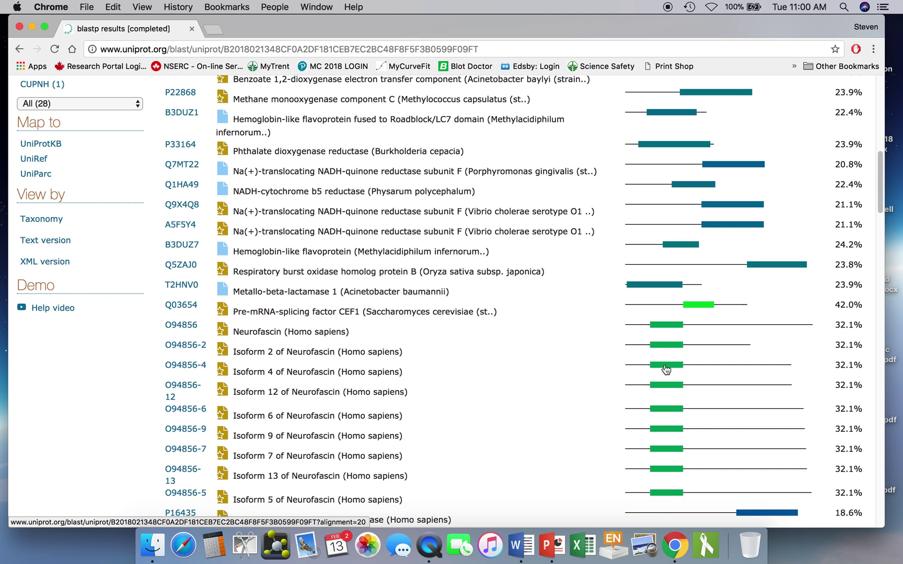
{"action": "scroll", "coordinate": [666, 369], "scroll_direction": "down", "scroll_amount": 2}
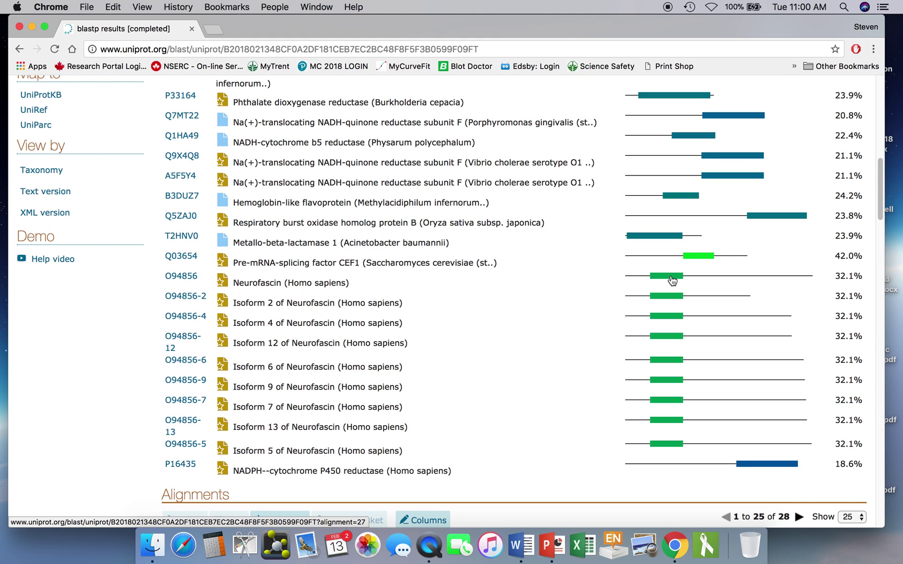
{"action": "scroll", "coordinate": [857, 125], "scroll_direction": "up", "scroll_amount": 15}
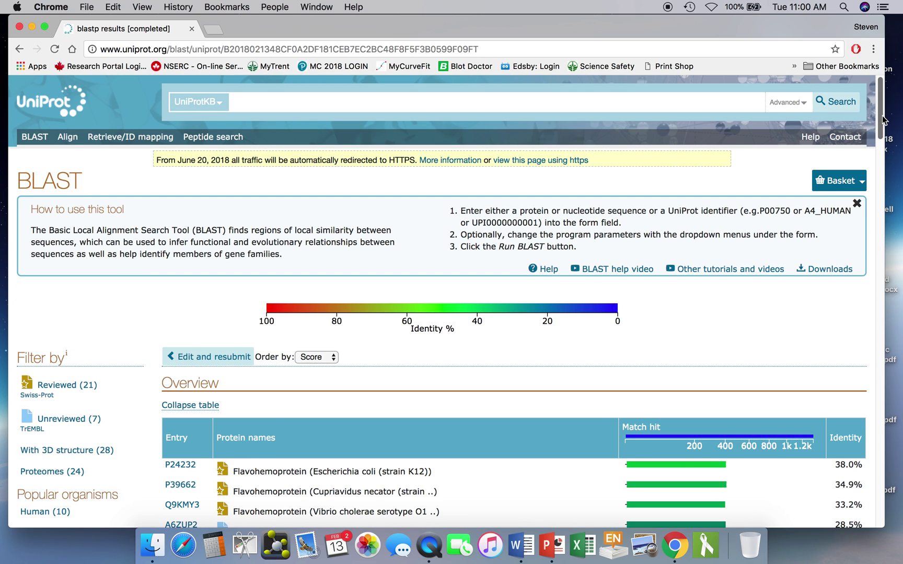
Step: Collapse the overview table and scroll down to the Alignments list
{"action": "left_click_drag", "start_coordinate": [882, 117], "coordinate": [877, 152]}
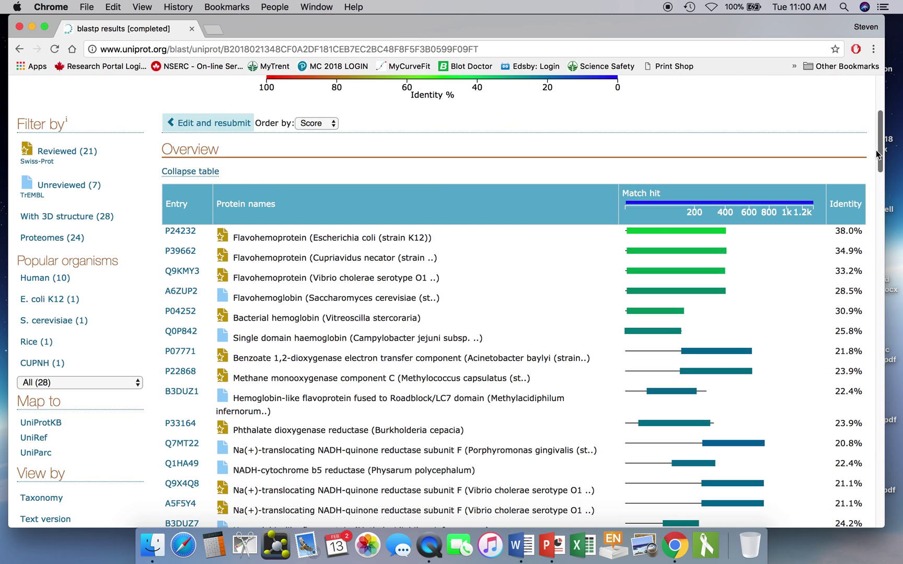
{"action": "left_click", "coordinate": [196, 172]}
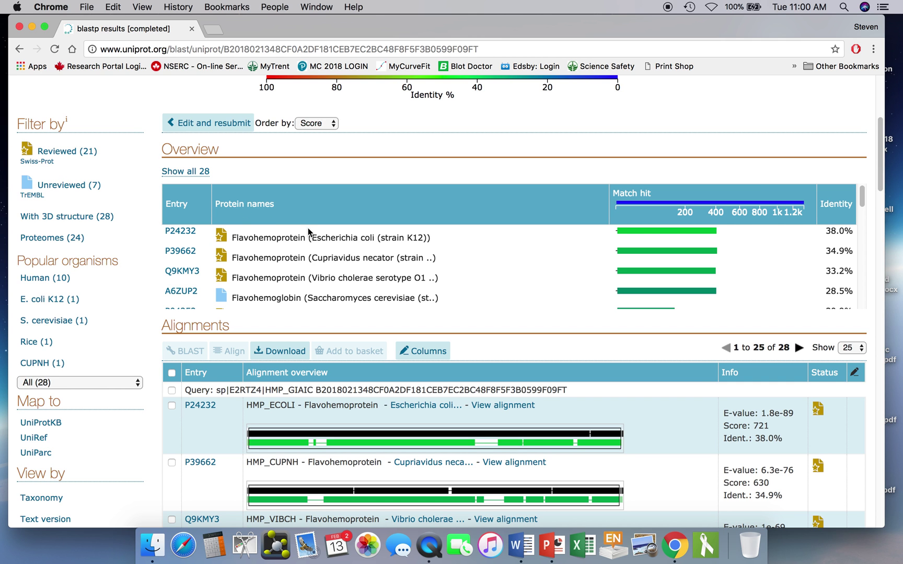
{"action": "left_click_drag", "start_coordinate": [880, 153], "coordinate": [876, 180]}
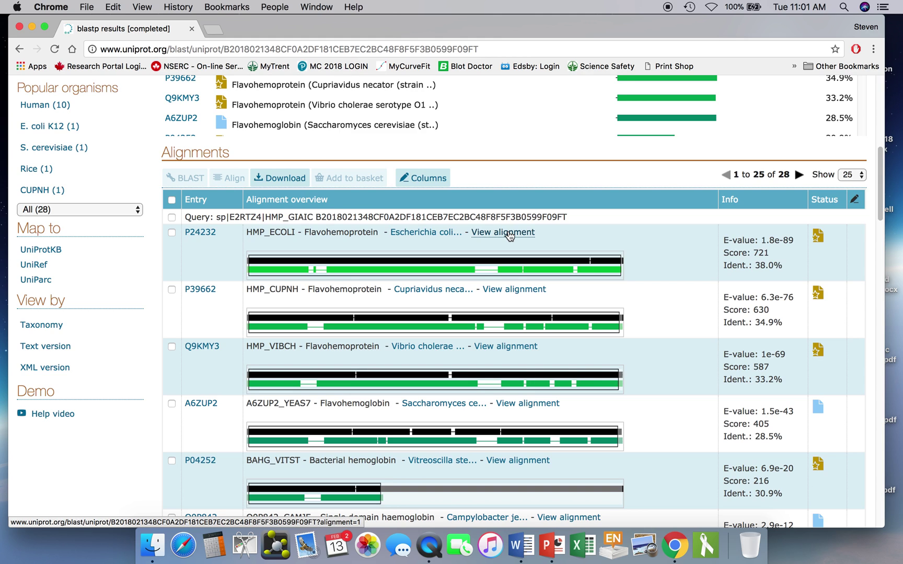
Step: Open the E2RTZ4–P24232 alignment and select the first block's consensus line
{"action": "left_click", "coordinate": [510, 235]}
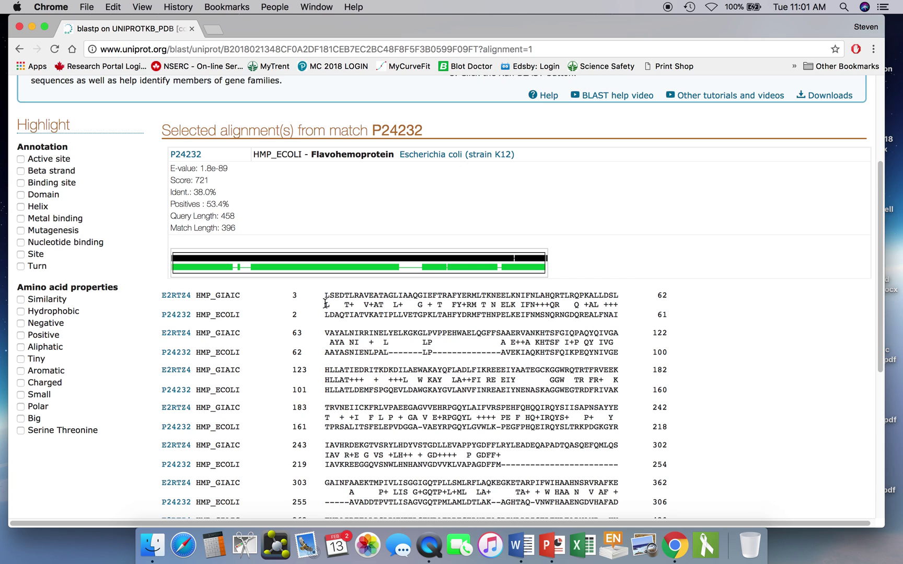
{"action": "scroll", "coordinate": [303, 307], "scroll_direction": "down", "scroll_amount": 1}
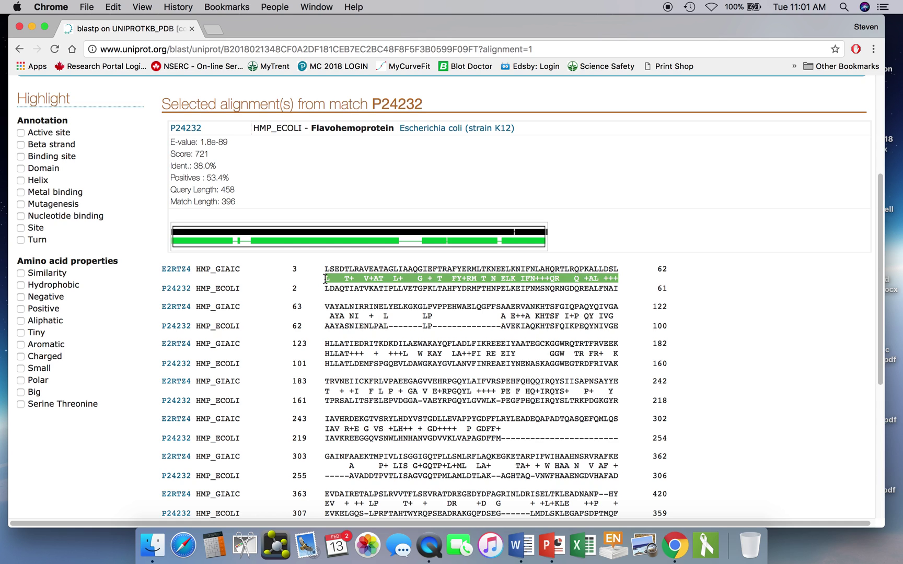
{"action": "triple_click", "coordinate": [327, 279]}
{"action": "mouse_move", "coordinate": [327, 279]}
{"action": "left_mouse_down"}
{"action": "mouse_move", "coordinate": [383, 269]}
{"action": "mouse_move", "coordinate": [318, 286]}
{"action": "mouse_move", "coordinate": [325, 271]}
{"action": "left_mouse_up"}
{"action": "left_click", "coordinate": [317, 287]}
{"action": "left_click", "coordinate": [325, 279]}
{"action": "triple_click", "coordinate": [326, 278]}
{"action": "left_click", "coordinate": [352, 279]}
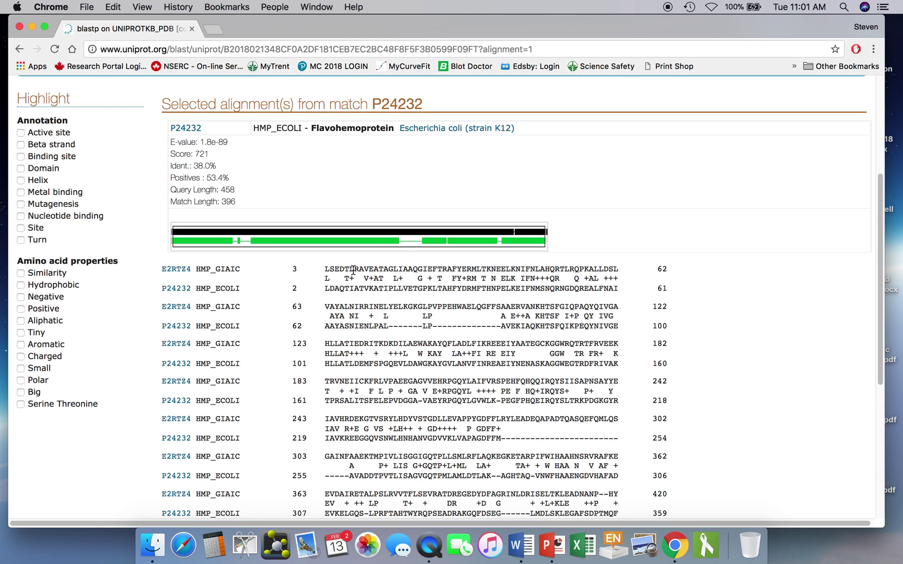
Step: Mark a matching residue in the Giardia and E. coli sequences
{"action": "left_click_drag", "start_coordinate": [353, 270], "coordinate": [350, 269]}
{"action": "left_click", "coordinate": [353, 287]}
{"action": "left_click_drag", "start_coordinate": [353, 288], "coordinate": [354, 293]}
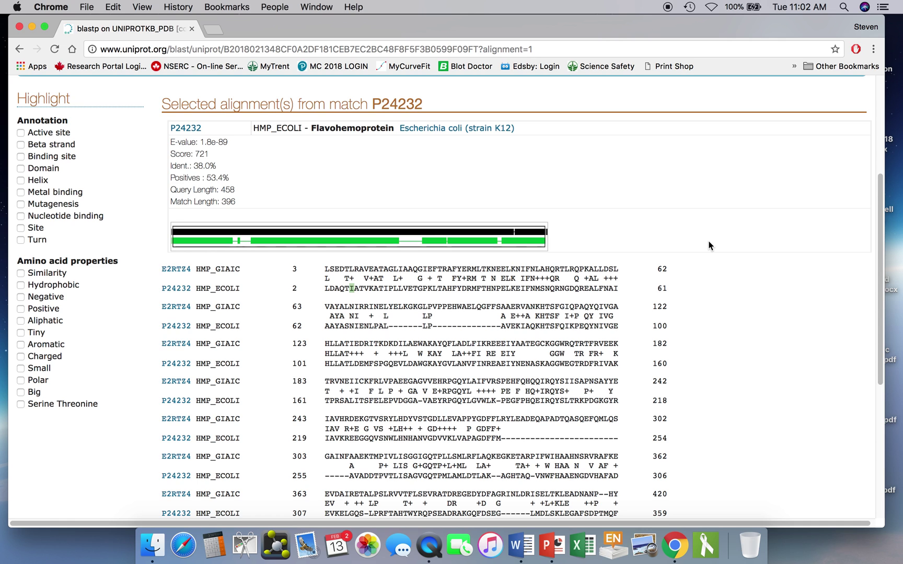
{"action": "scroll", "coordinate": [710, 245], "scroll_direction": "down", "scroll_amount": 2}
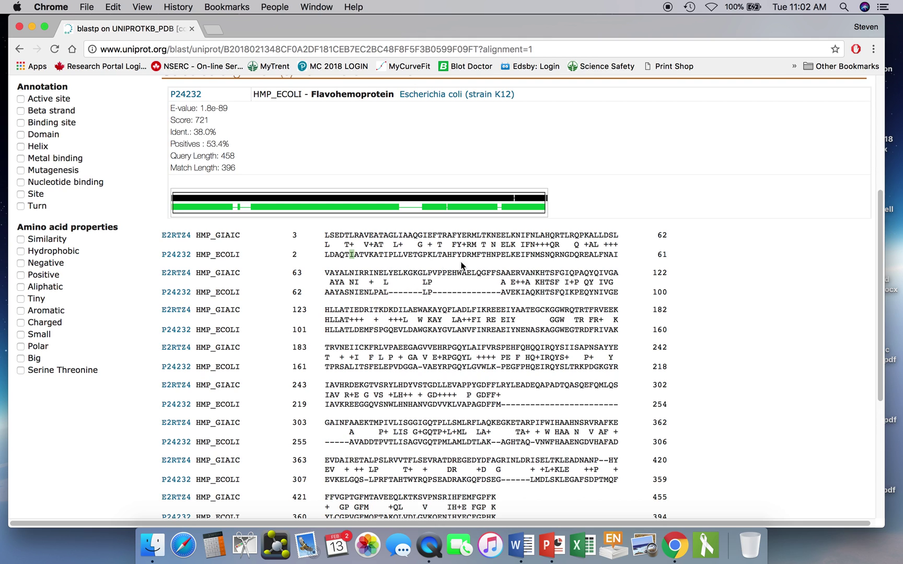
{"action": "scroll", "coordinate": [454, 276], "scroll_direction": "up", "scroll_amount": 5}
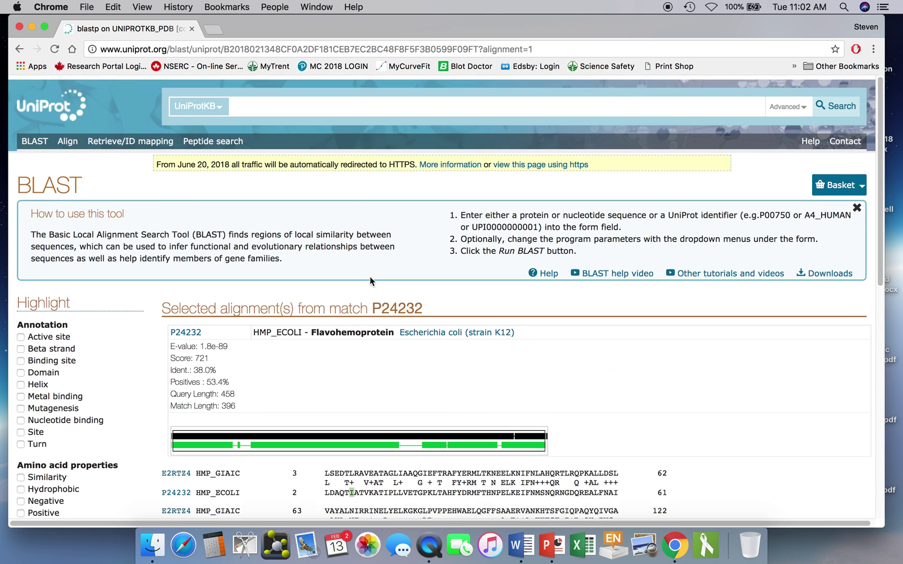
Step: Back on the BLAST results, tick the Query, P24232, P39662 and Q9KMY3 for alignment
{"action": "left_click", "coordinate": [18, 48]}
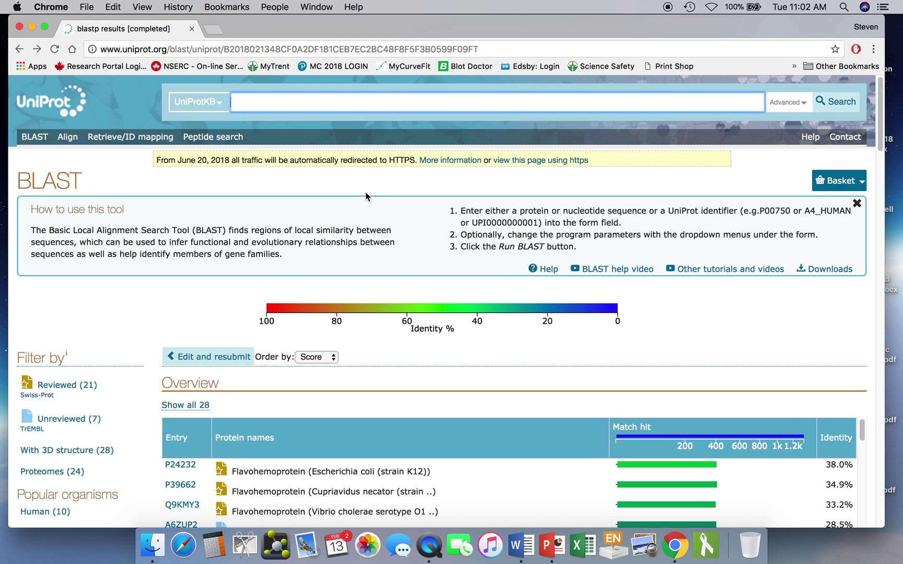
{"action": "scroll", "coordinate": [365, 194], "scroll_direction": "down", "scroll_amount": 5}
{"action": "scroll", "coordinate": [365, 196], "scroll_direction": "down", "scroll_amount": 3}
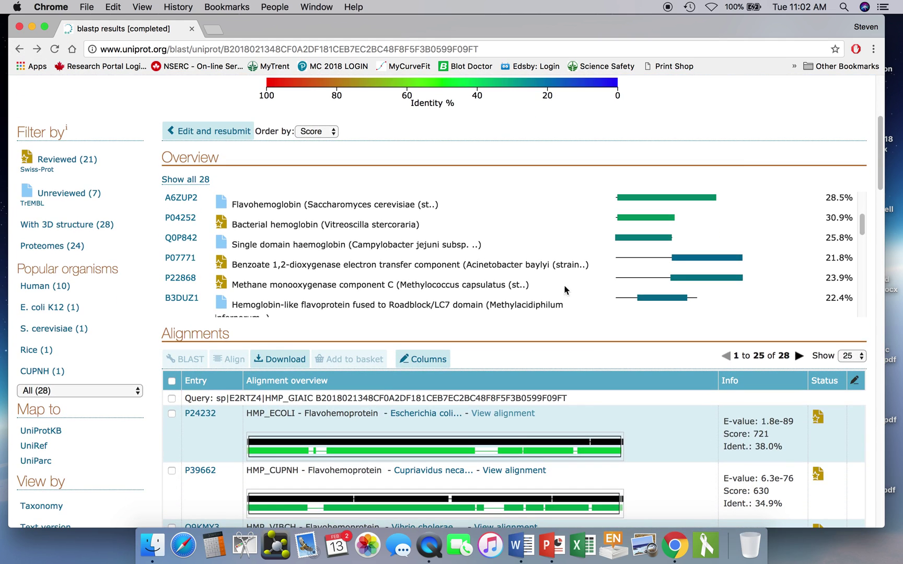
{"action": "scroll", "coordinate": [604, 374], "scroll_direction": "down", "scroll_amount": 3}
{"action": "scroll", "coordinate": [604, 374], "scroll_direction": "down", "scroll_amount": 3}
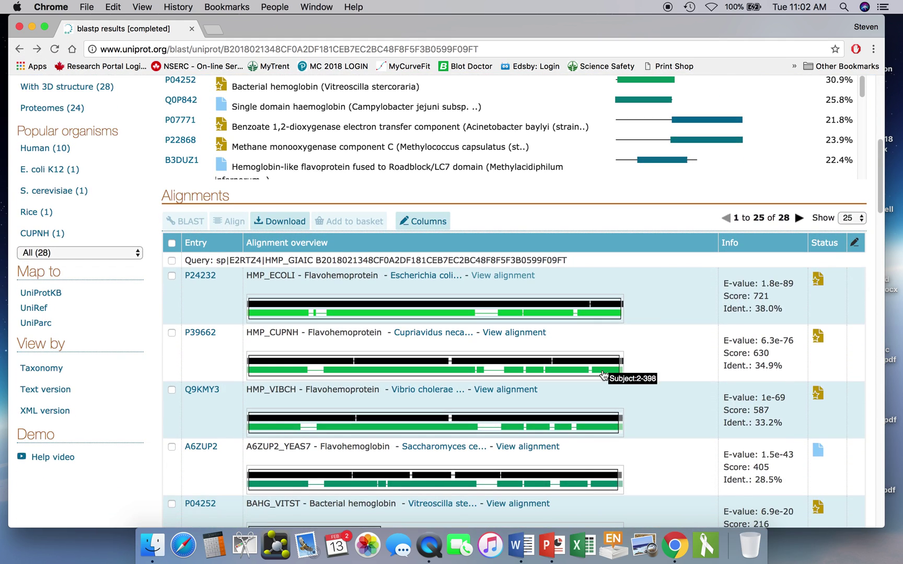
{"action": "left_click", "coordinate": [171, 261]}
{"action": "left_click", "coordinate": [172, 276]}
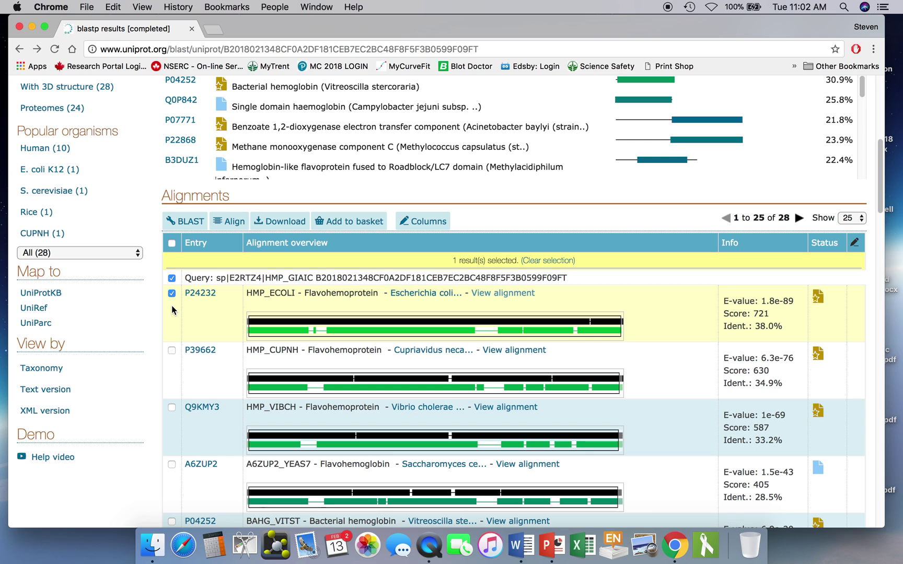
{"action": "left_click", "coordinate": [171, 350]}
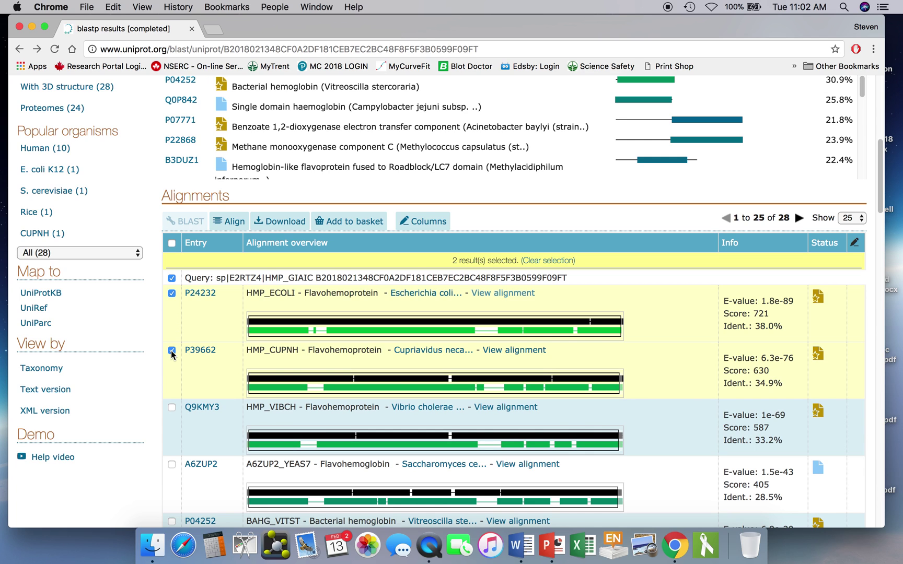
{"action": "left_click", "coordinate": [172, 409]}
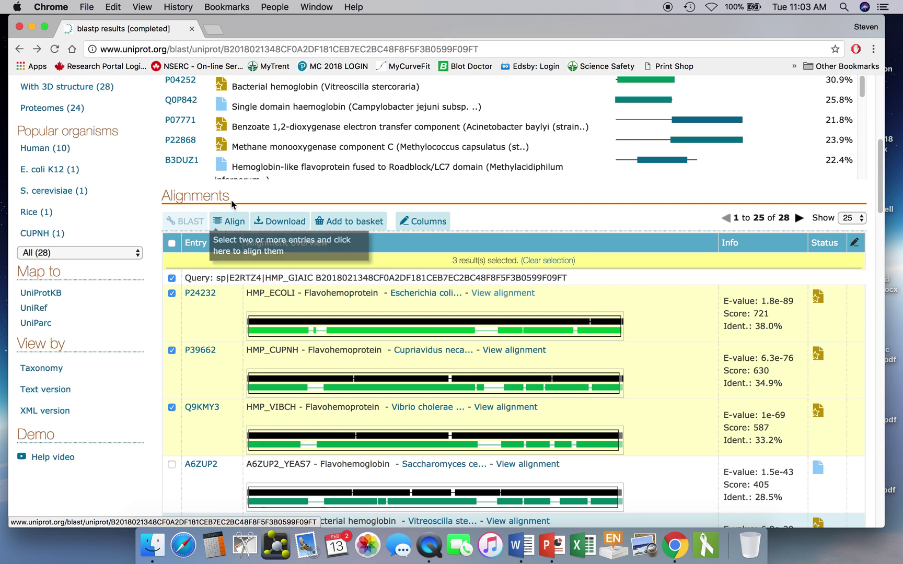
Step: Align the query with P24232, P39662 and Q9KMY3 and view the Clustal Omega result
{"action": "left_click", "coordinate": [232, 226]}
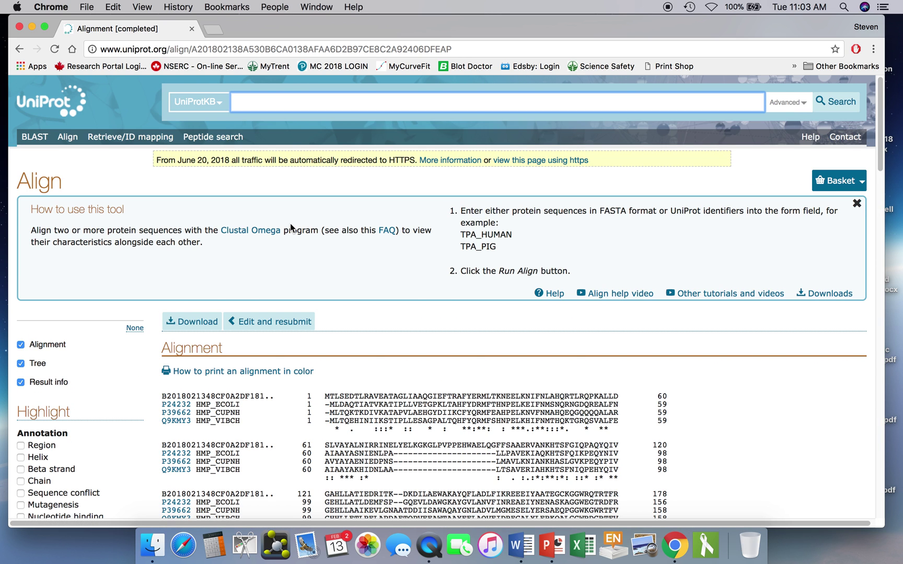
{"action": "scroll", "coordinate": [747, 341], "scroll_direction": "down", "scroll_amount": 5}
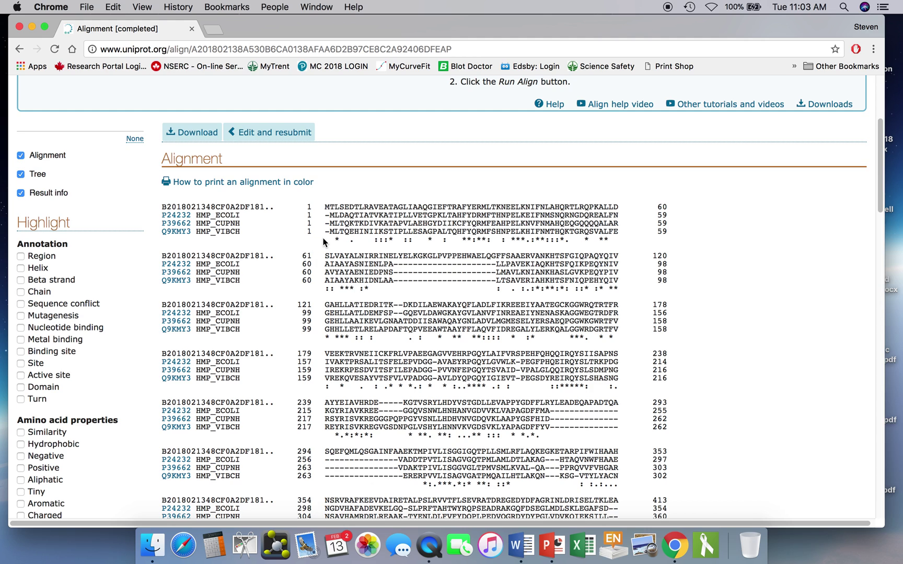
{"action": "mouse_move", "coordinate": [329, 240]}
{"action": "left_mouse_down"}
{"action": "mouse_move", "coordinate": [540, 243]}
{"action": "mouse_move", "coordinate": [331, 240]}
{"action": "left_mouse_up"}
{"action": "mouse_move", "coordinate": [374, 240]}
{"action": "left_mouse_down"}
{"action": "mouse_move", "coordinate": [390, 240]}
{"action": "mouse_move", "coordinate": [376, 240]}
{"action": "left_mouse_up"}
{"action": "left_click", "coordinate": [353, 243]}
{"action": "scroll", "coordinate": [691, 251], "scroll_direction": "down", "scroll_amount": 3}
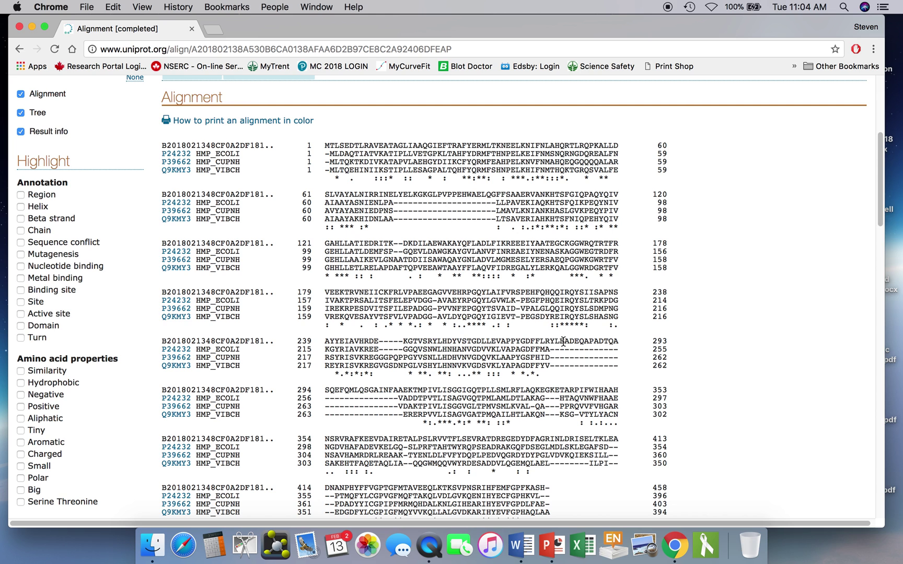
{"action": "scroll", "coordinate": [711, 362], "scroll_direction": "down", "scroll_amount": 3}
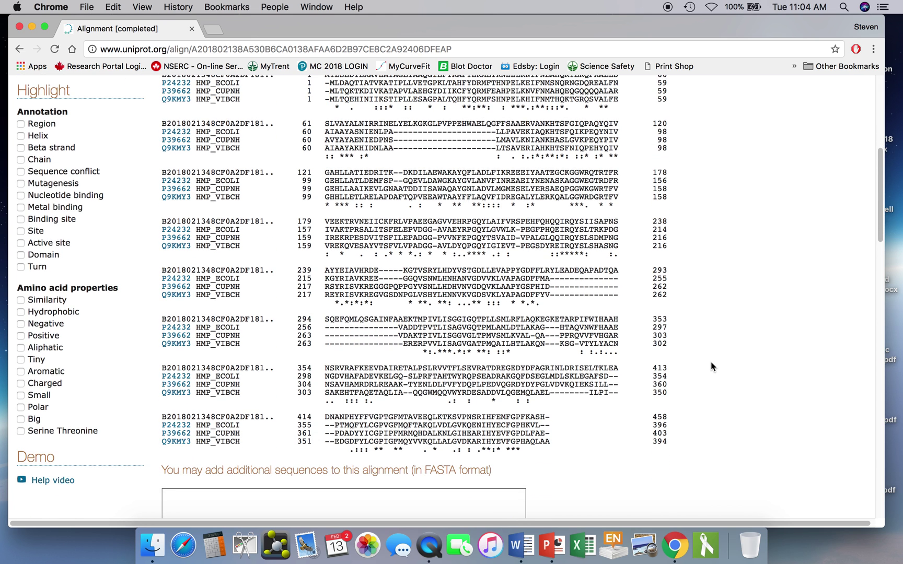
{"action": "scroll", "coordinate": [710, 365], "scroll_direction": "up", "scroll_amount": 2}
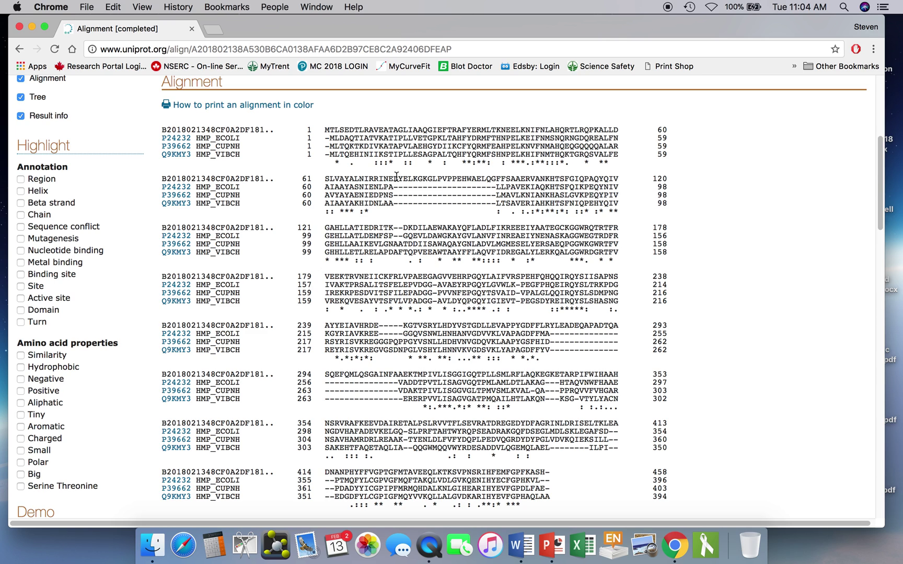
{"action": "left_click_drag", "start_coordinate": [390, 178], "coordinate": [489, 180]}
{"action": "left_click", "coordinate": [557, 329]}
{"action": "mouse_move", "coordinate": [598, 327]}
{"action": "left_mouse_down"}
{"action": "mouse_move", "coordinate": [559, 328]}
{"action": "mouse_move", "coordinate": [614, 330]}
{"action": "mouse_move", "coordinate": [614, 323]}
{"action": "left_mouse_up"}
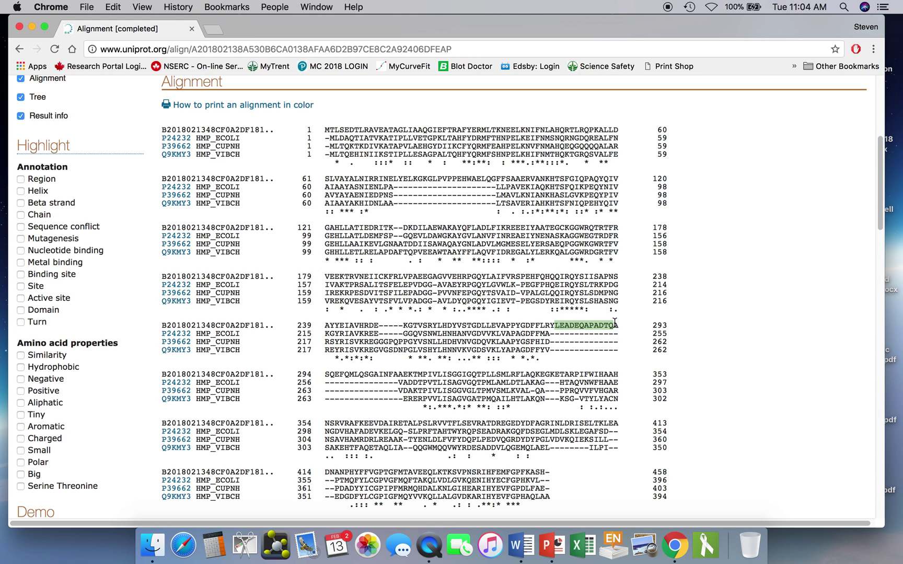
{"action": "left_click", "coordinate": [746, 247]}
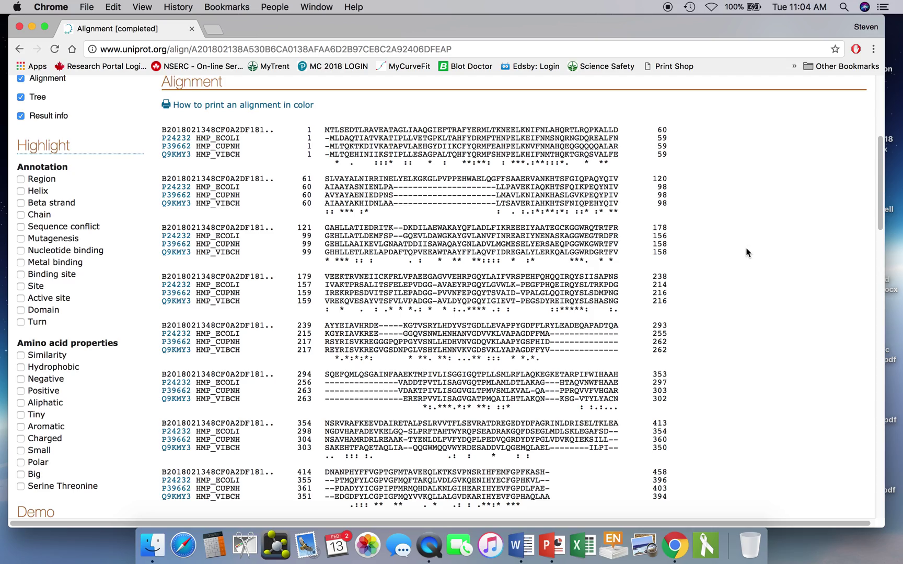
Step: Open the alignment as an uncompressed plain-text .aln file and select all its text
{"action": "scroll", "coordinate": [746, 247], "scroll_direction": "up", "scroll_amount": 3}
{"action": "scroll", "coordinate": [745, 253], "scroll_direction": "up", "scroll_amount": 3}
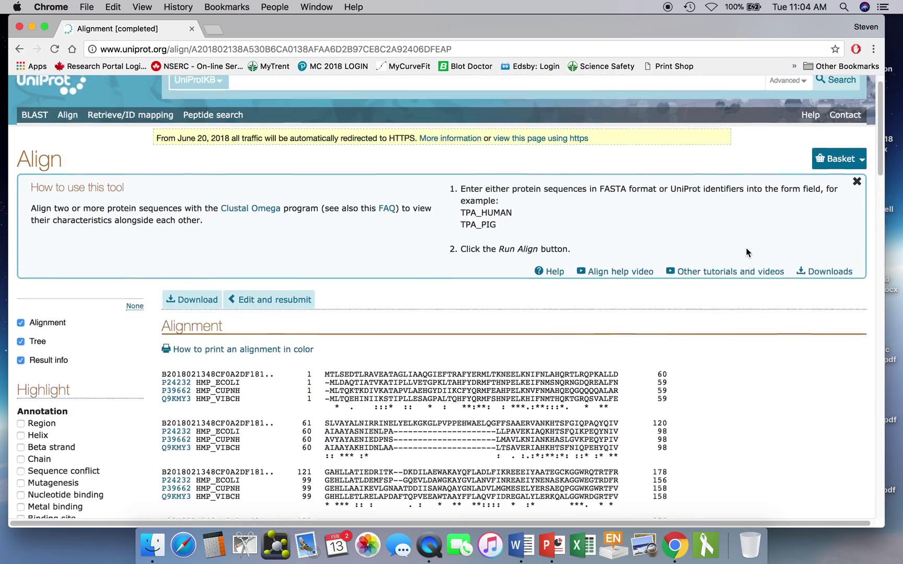
{"action": "scroll", "coordinate": [745, 252], "scroll_direction": "down", "scroll_amount": 3}
{"action": "scroll", "coordinate": [746, 253], "scroll_direction": "down", "scroll_amount": 1}
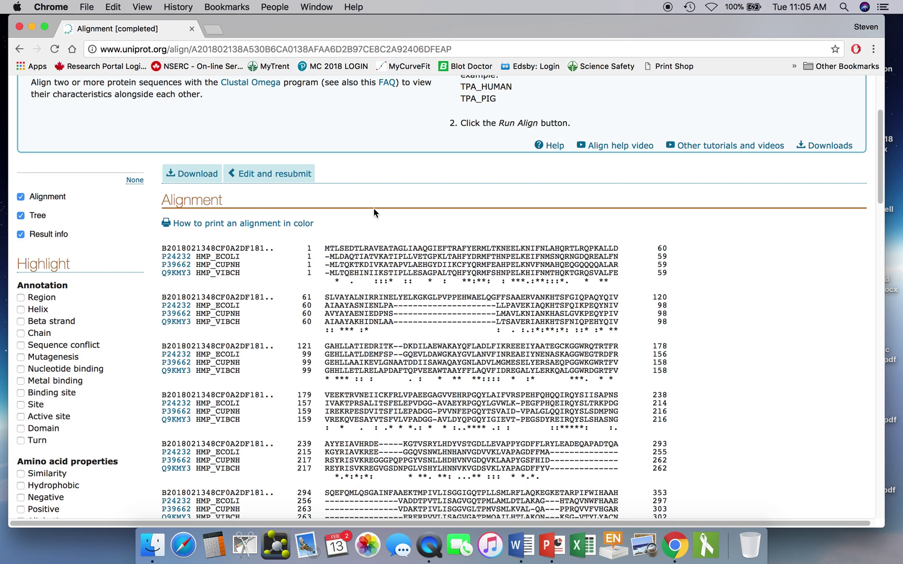
{"action": "left_click", "coordinate": [193, 176]}
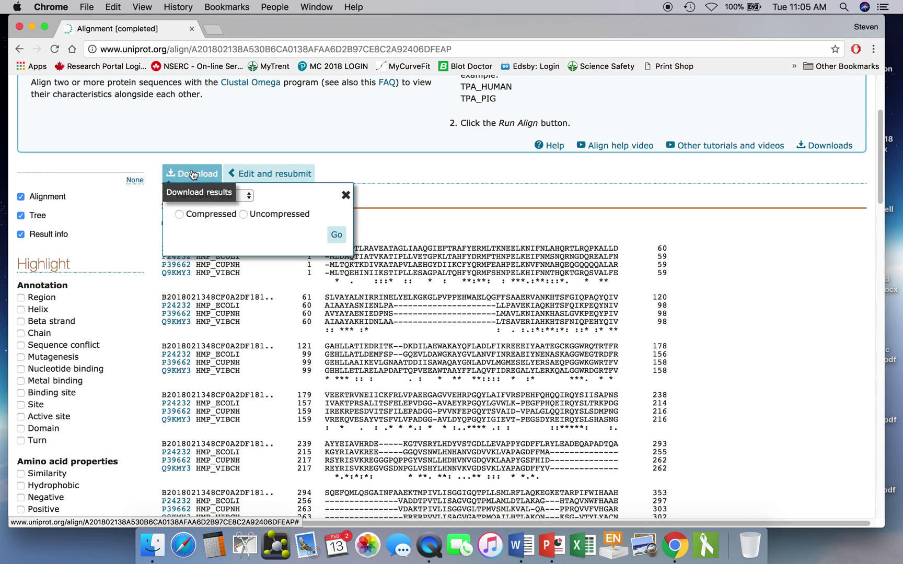
{"action": "left_click", "coordinate": [242, 213]}
{"action": "left_click", "coordinate": [336, 235]}
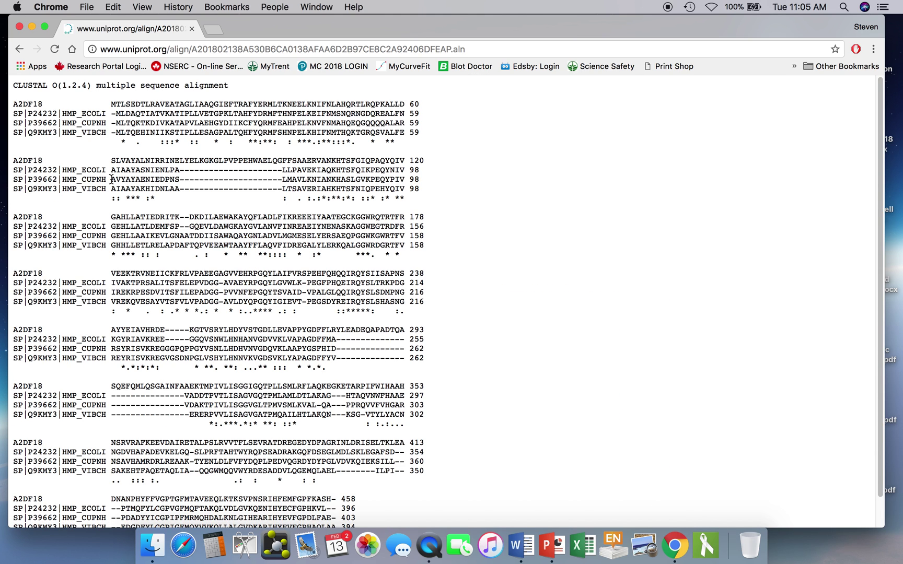
{"action": "left_click_drag", "start_coordinate": [13, 84], "coordinate": [350, 516]}
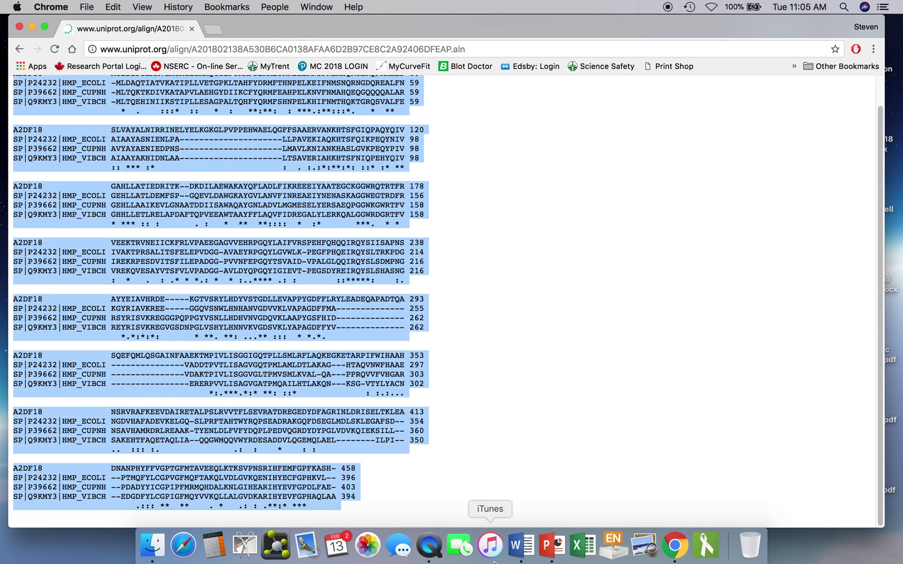
Step: Create a new blank Word document and paste the copied Clustal alignment into it
{"action": "left_click", "coordinate": [522, 546]}
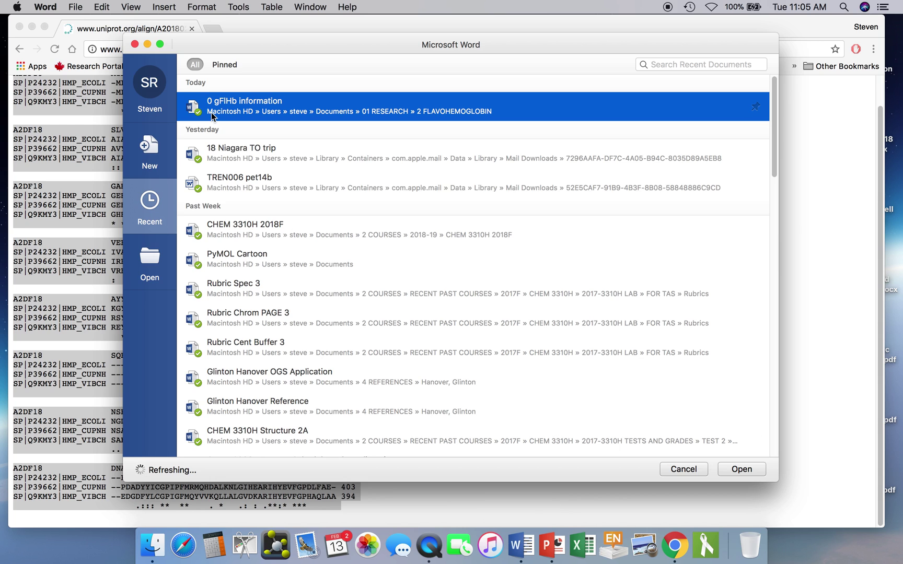
{"action": "left_click", "coordinate": [151, 147]}
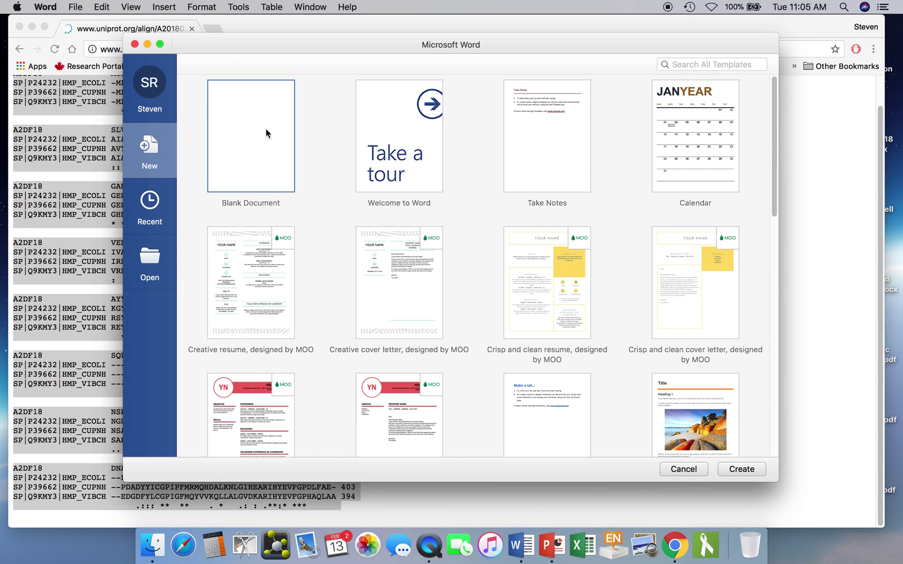
{"action": "double_click", "coordinate": [266, 130]}
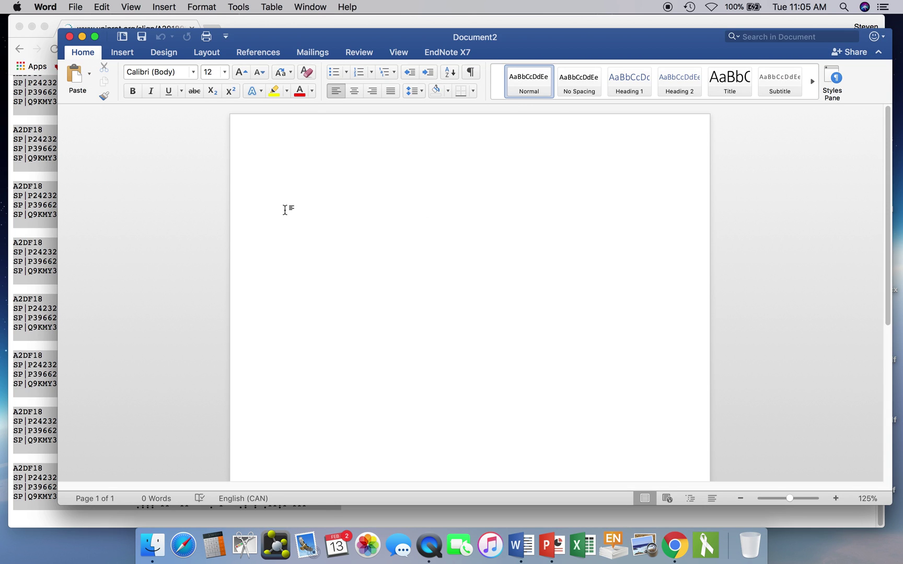
{"action": "key", "text": "super+v"}
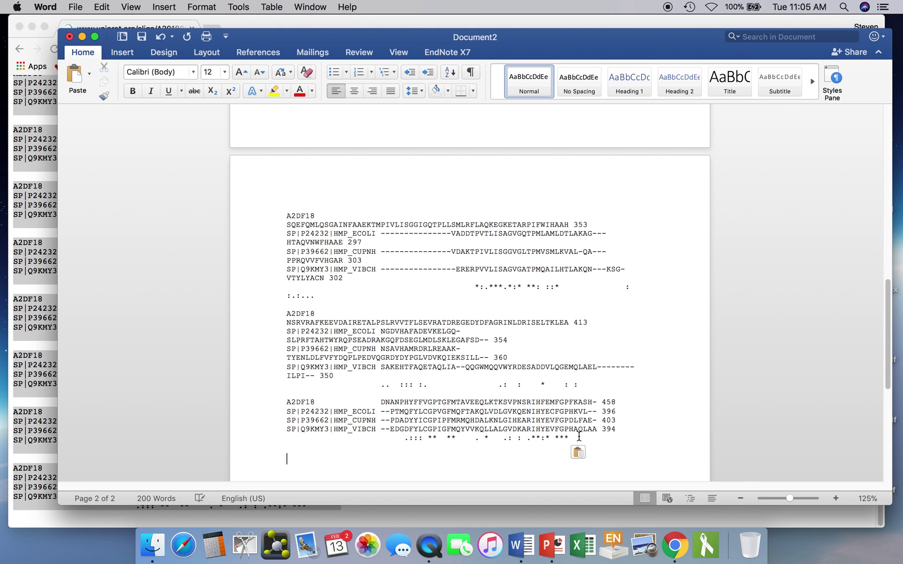
Step: Select the whole pasted alignment and set it in the Courier font
{"action": "left_click_drag", "start_coordinate": [580, 438], "coordinate": [280, 163]}
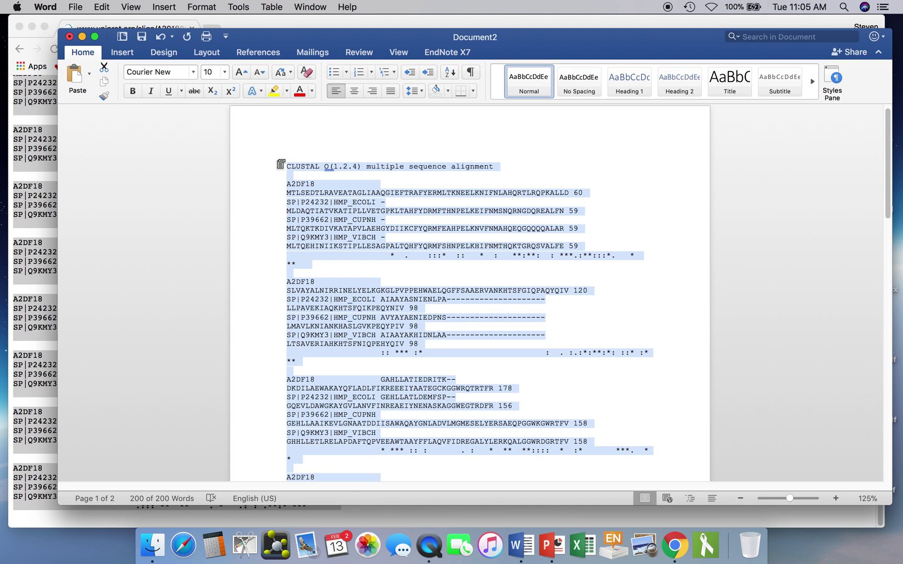
{"action": "left_click", "coordinate": [192, 72]}
{"action": "mouse_move", "coordinate": [186, 174]}
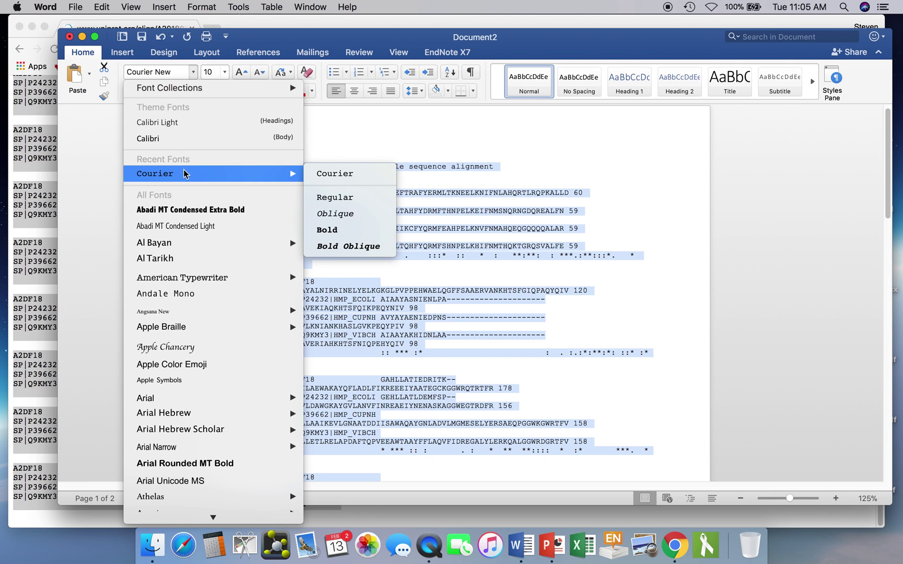
{"action": "left_click", "coordinate": [348, 174]}
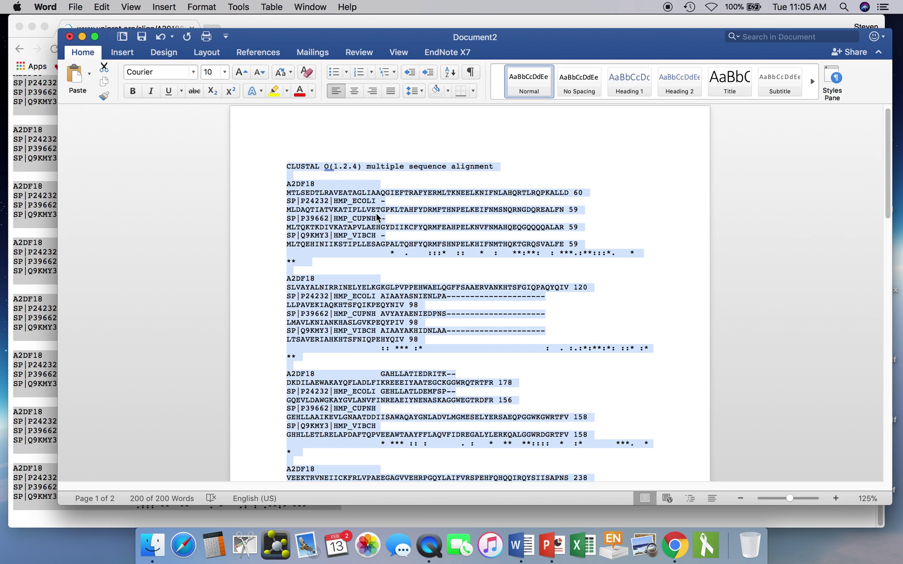
{"action": "scroll", "coordinate": [377, 219], "scroll_direction": "down", "scroll_amount": 5}
{"action": "scroll", "coordinate": [377, 218], "scroll_direction": "down", "scroll_amount": 1}
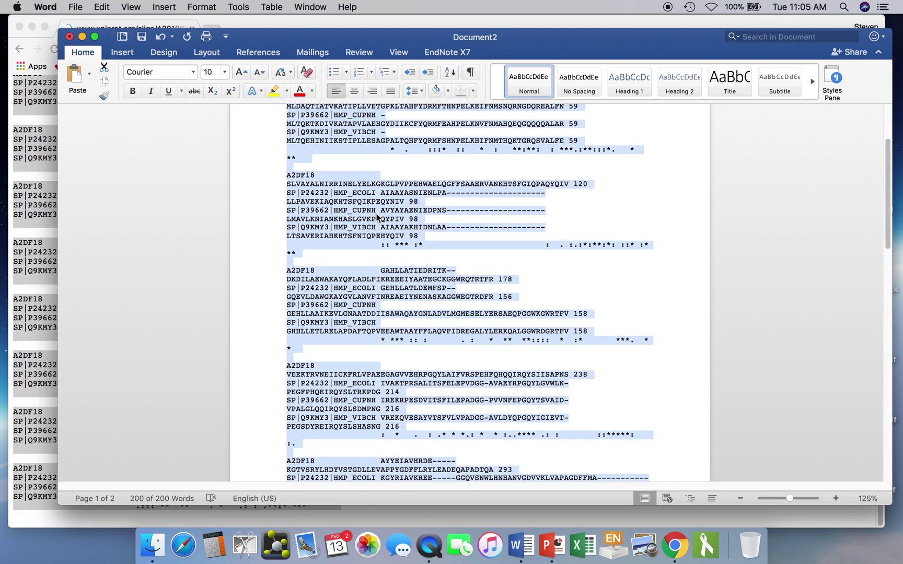
{"action": "scroll", "coordinate": [377, 218], "scroll_direction": "up", "scroll_amount": 7}
Step: Reduce the alignment text to 8 pt so each sequence row fits on one line
{"action": "left_click", "coordinate": [224, 73]}
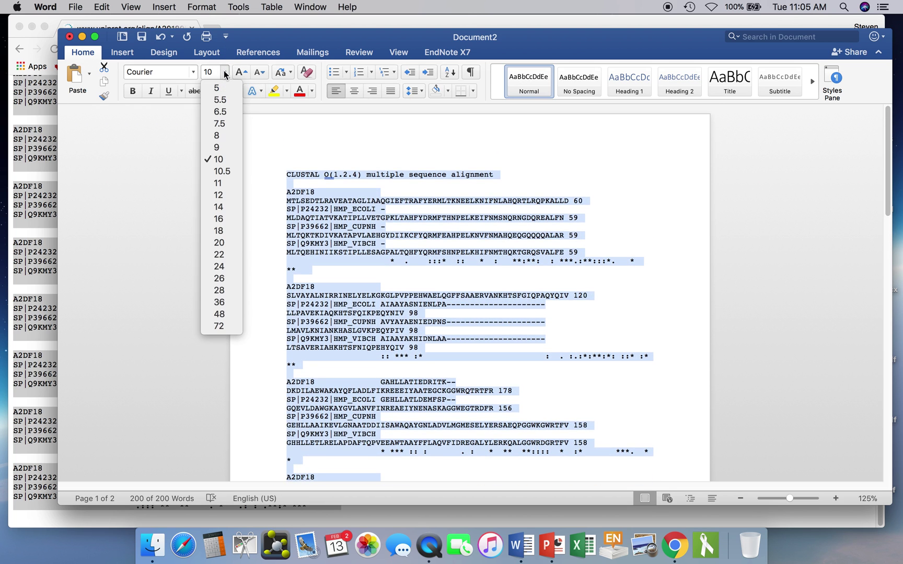
{"action": "left_click", "coordinate": [219, 135]}
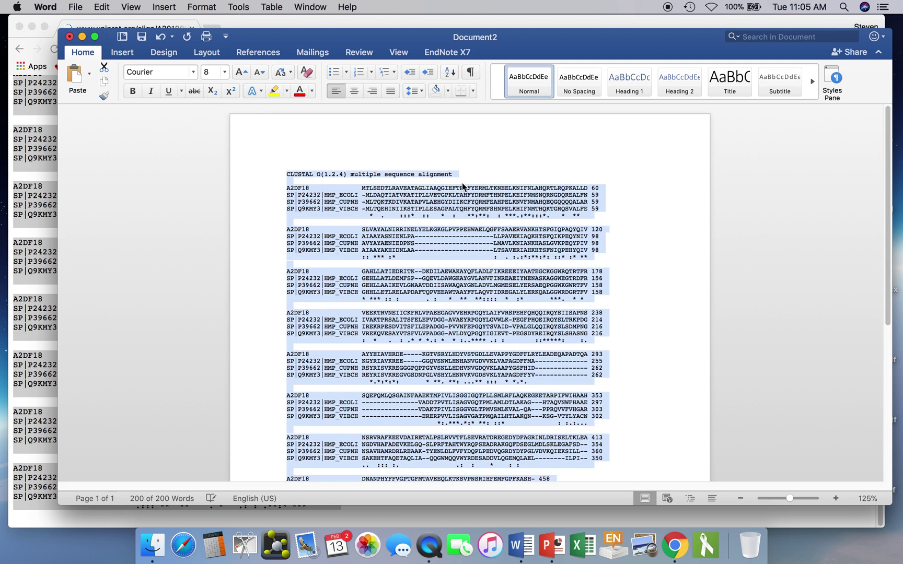
{"action": "left_click", "coordinate": [621, 198]}
{"action": "scroll", "coordinate": [621, 196], "scroll_direction": "down", "scroll_amount": 4}
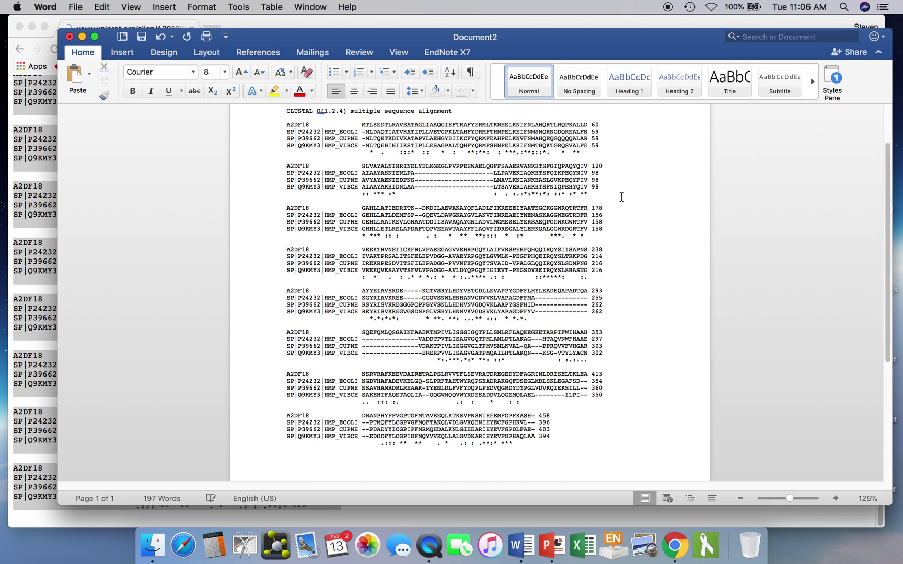
{"action": "scroll", "coordinate": [621, 197], "scroll_direction": "down", "scroll_amount": 2}
{"action": "scroll", "coordinate": [622, 196], "scroll_direction": "up", "scroll_amount": 5}
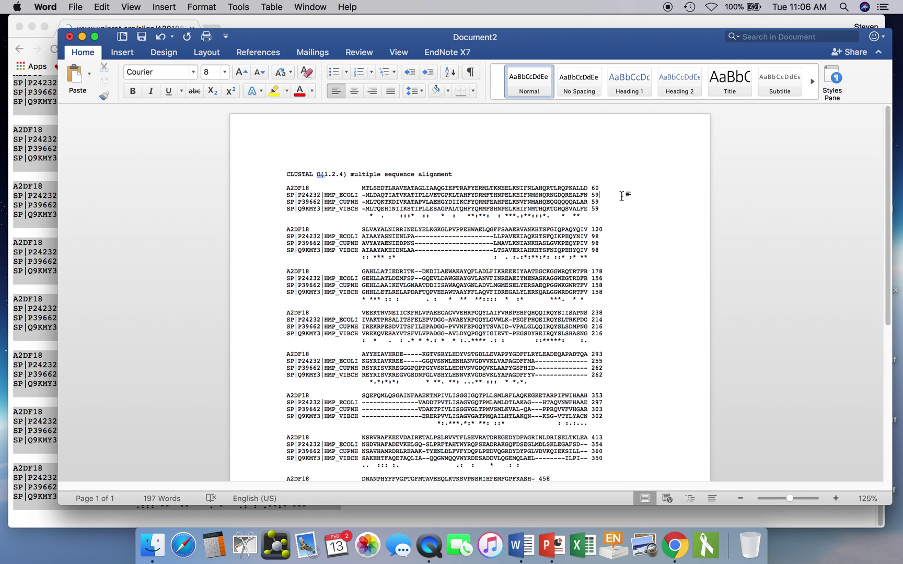